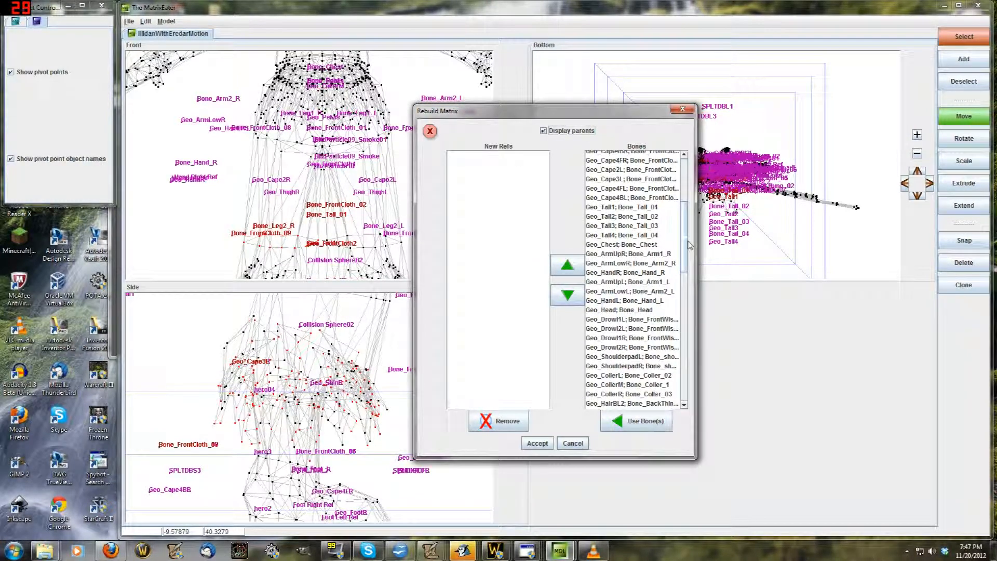
- Rebuild the matrix of the selected right knee vertices using the Geo_ShinR bone
drag(687, 244, 695, 276)
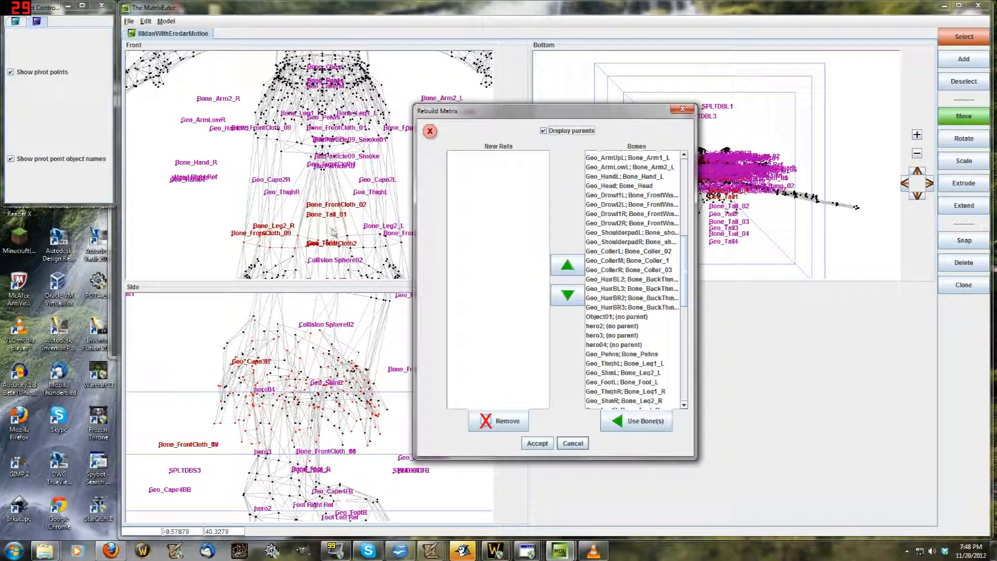
drag(691, 281, 695, 194)
click(659, 212)
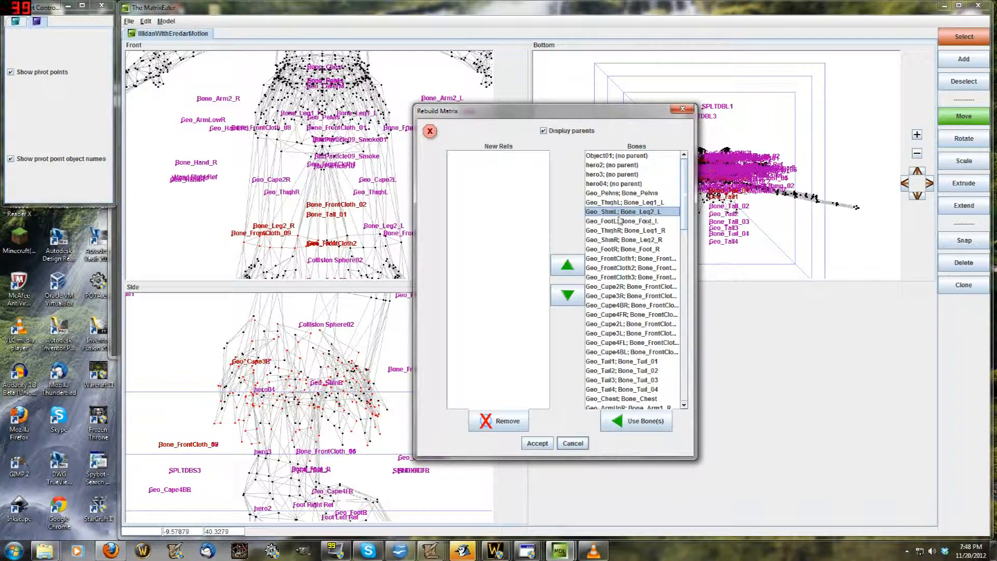
click(545, 132)
click(546, 132)
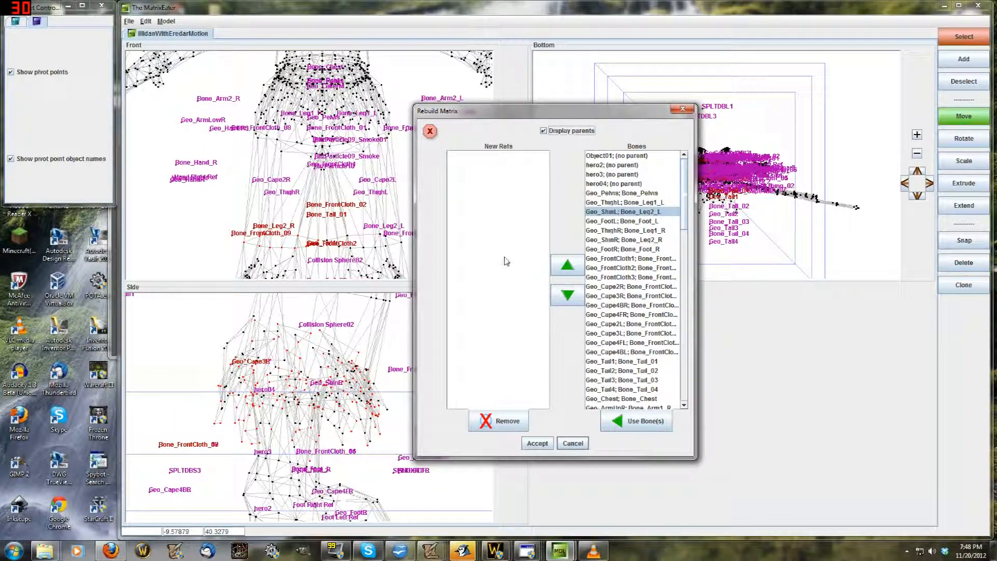
click(661, 239)
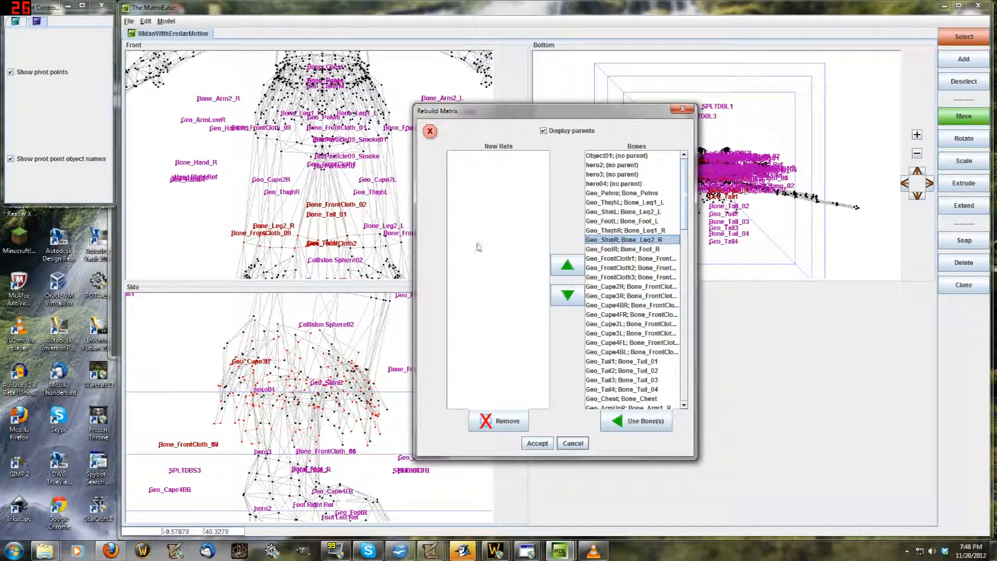
click(637, 421)
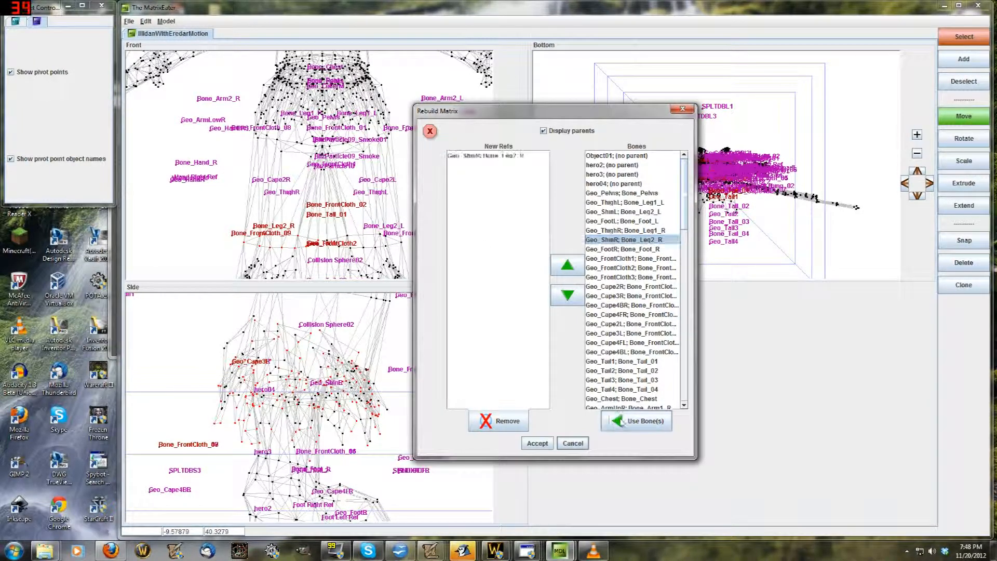
click(537, 443)
- Select the left knee vertices around Bone_Leg2_L in the front view and rebuild their matrix using the Geo_ShinL bone
middle_drag(374, 267, 329, 249)
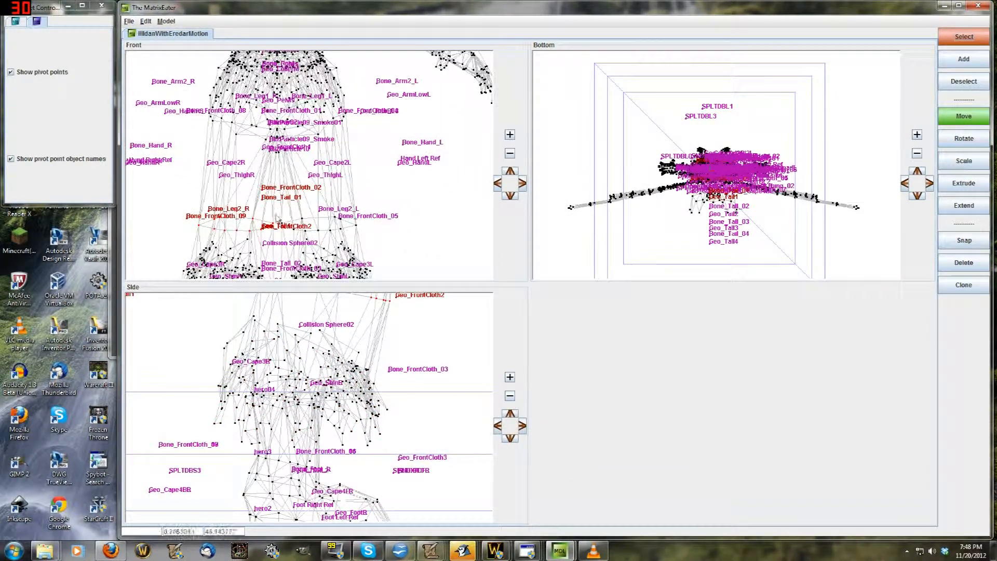
drag(277, 208, 367, 237)
right_click(323, 229)
click(340, 236)
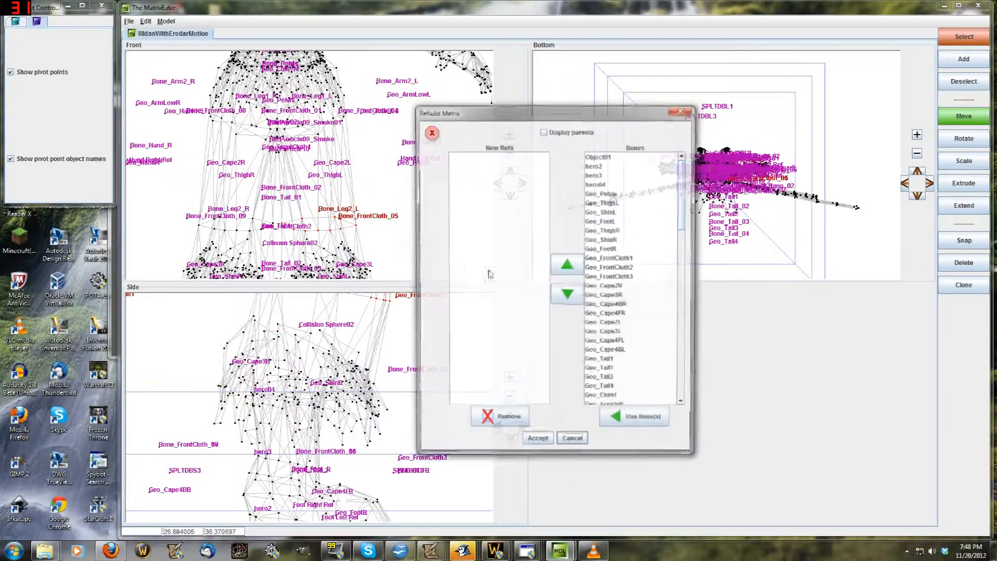
drag(686, 212, 685, 217)
scroll(686, 221, up, 1)
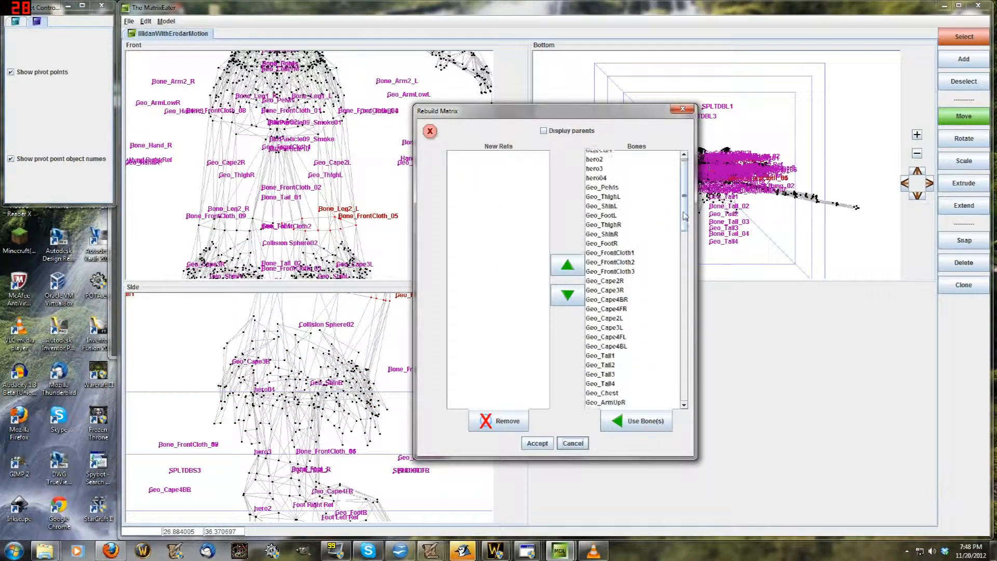
click(630, 214)
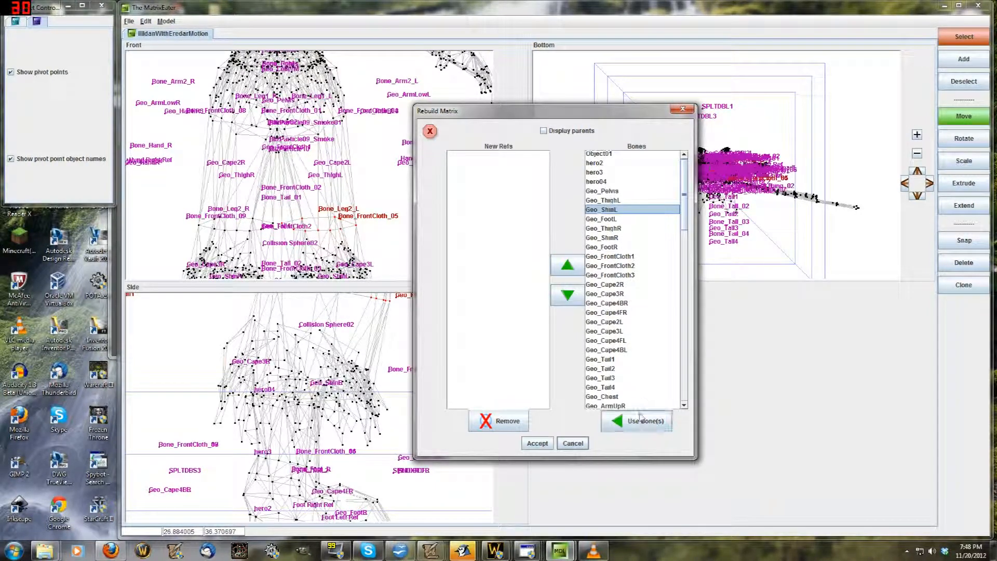
click(636, 421)
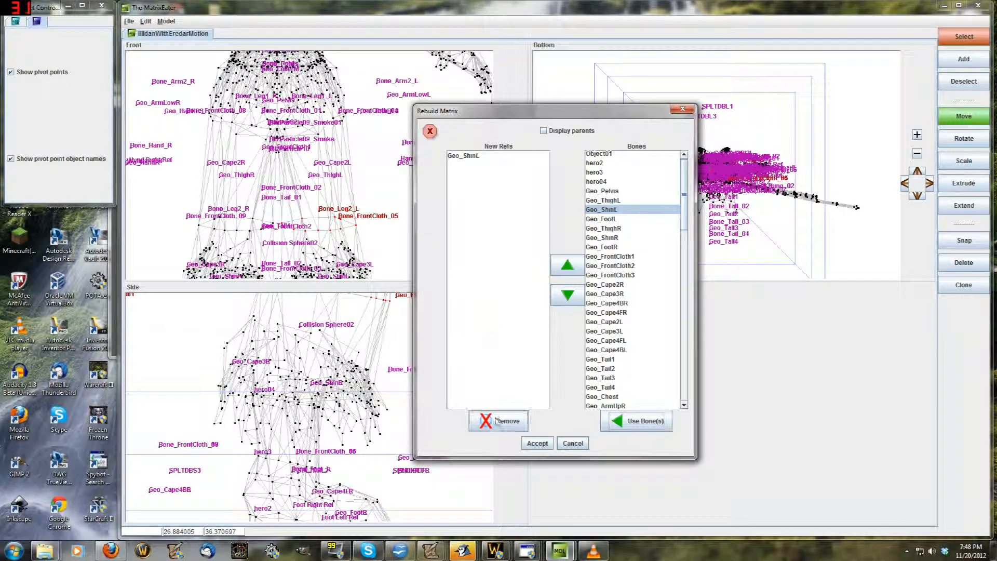
click(537, 443)
- Select the hip vertices from the waistline down to the upper thighs in the front view
scroll(379, 138, down, 5)
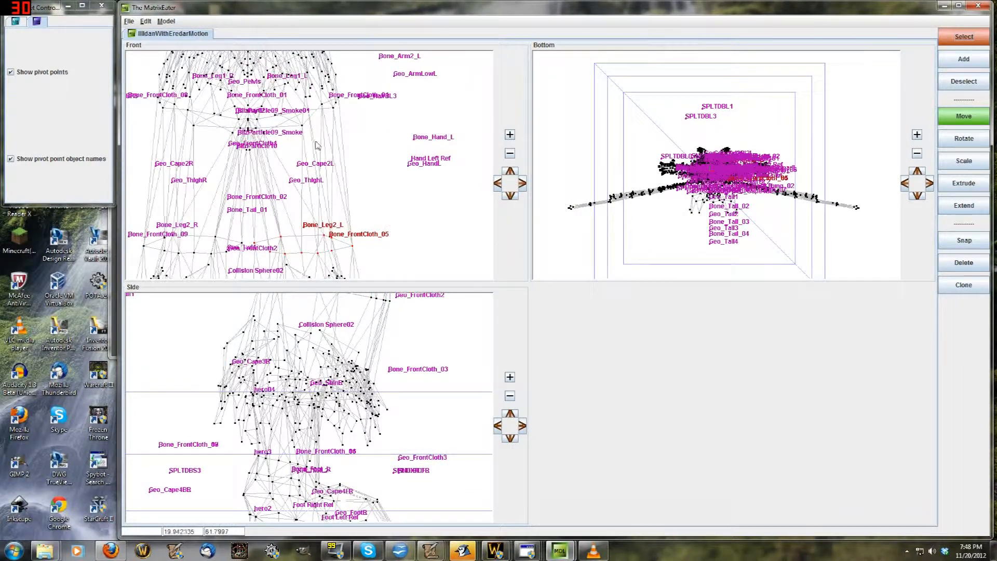
scroll(348, 197, up, 6)
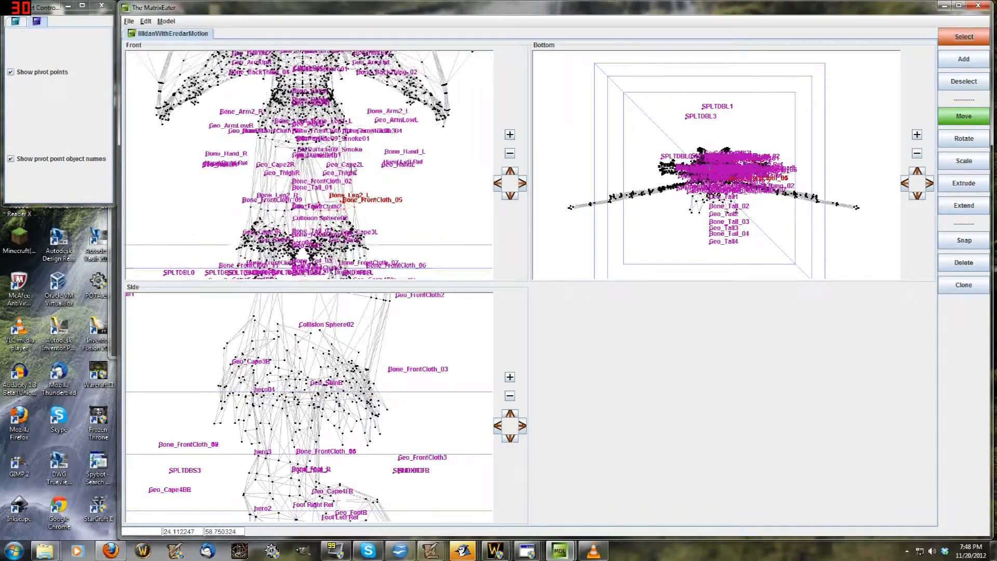
scroll(316, 165, down, 5)
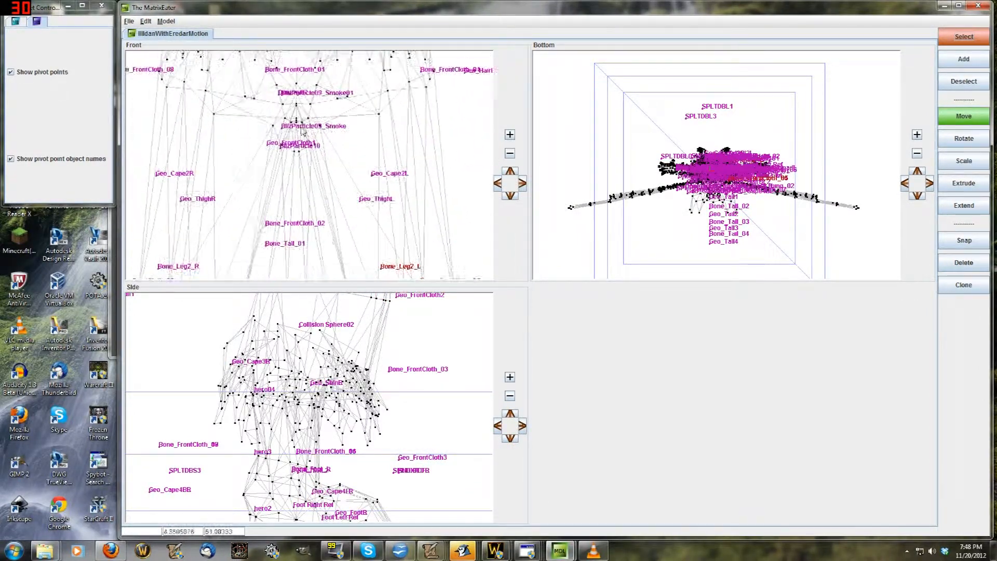
drag(210, 218, 379, 103)
- Examine the extent of the hip selection in the front and side views and compare it with the model's waist in War3 Model Editor
scroll(244, 383, down, 4)
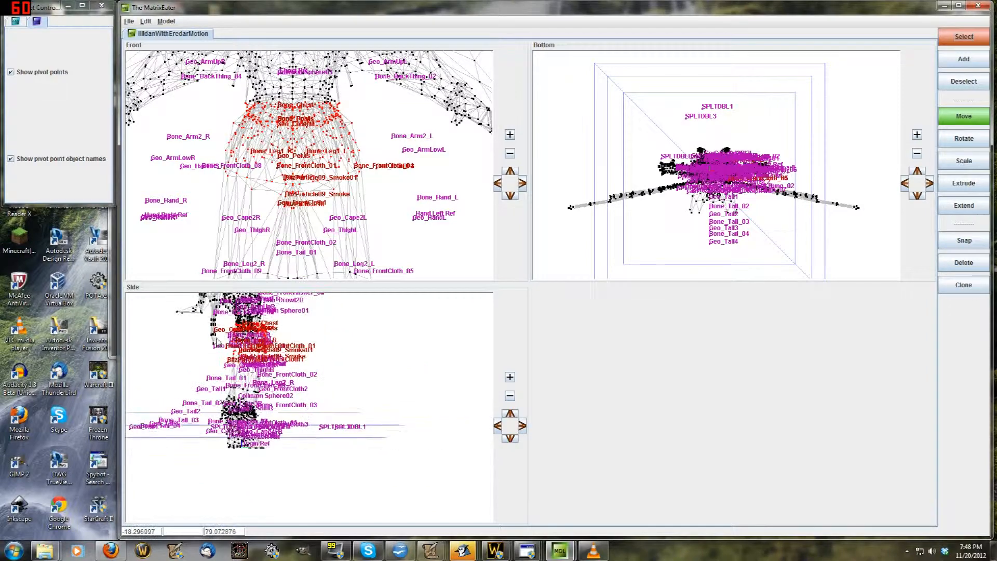
scroll(244, 382, up, 3)
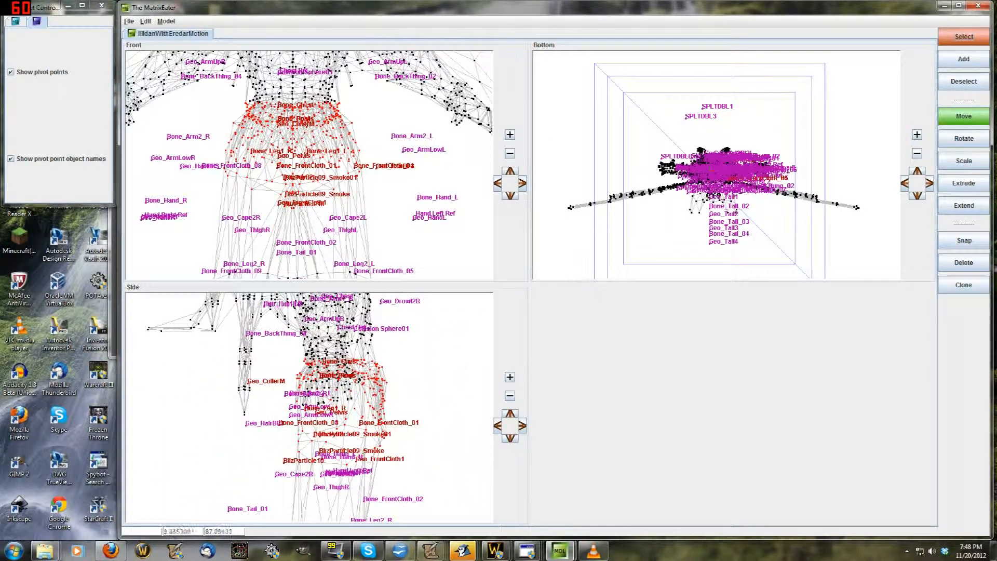
scroll(287, 154, up, 2)
scroll(249, 361, down, 3)
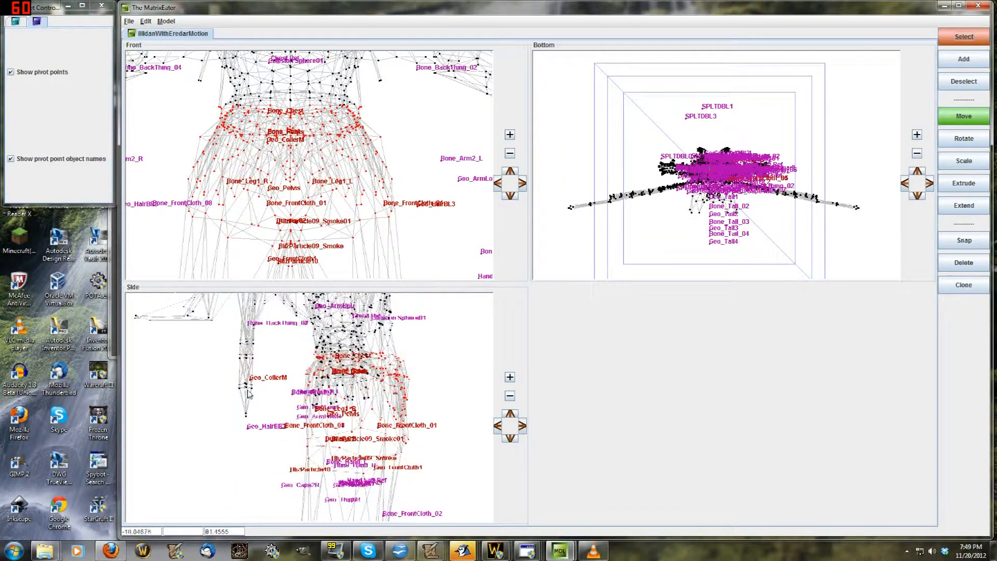
scroll(262, 171, down, 3)
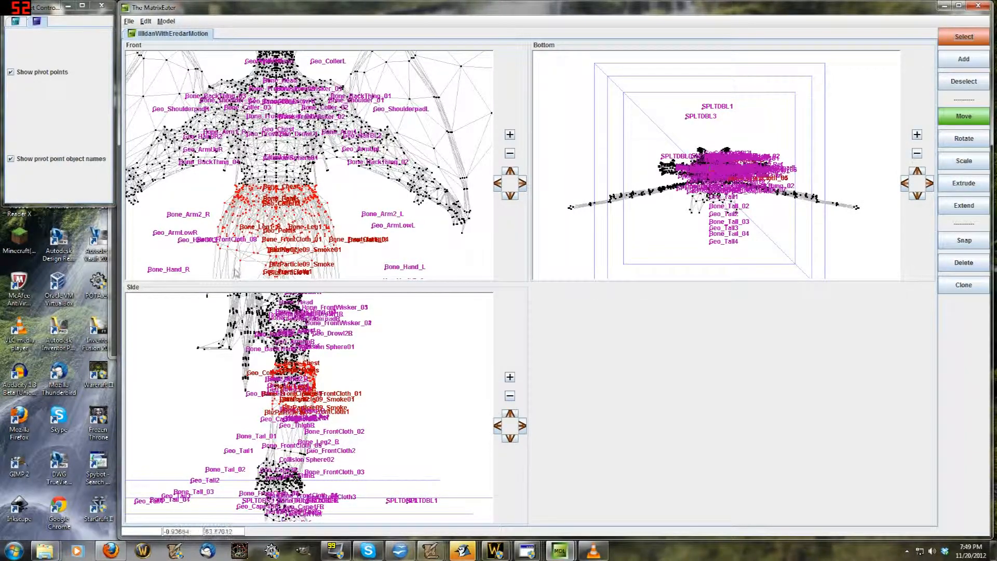
scroll(241, 179, up, 3)
scroll(242, 180, up, 2)
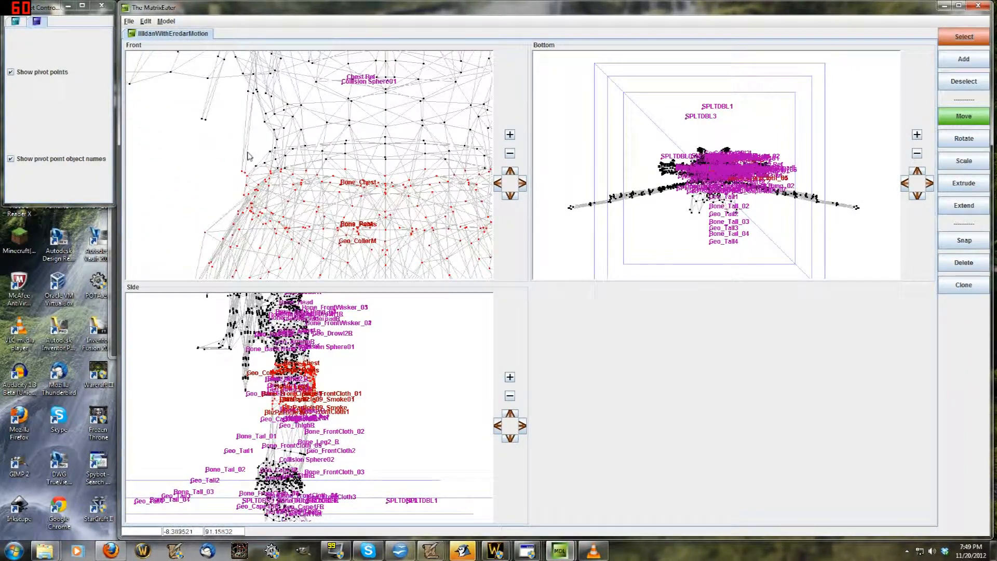
mouse_move(526, 550)
click(412, 492)
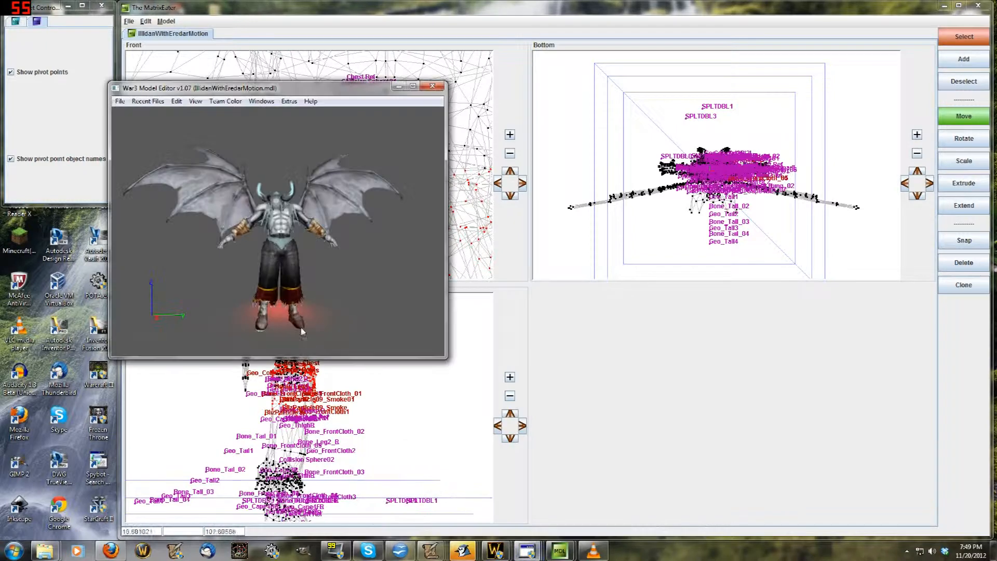
scroll(345, 233, up, 5)
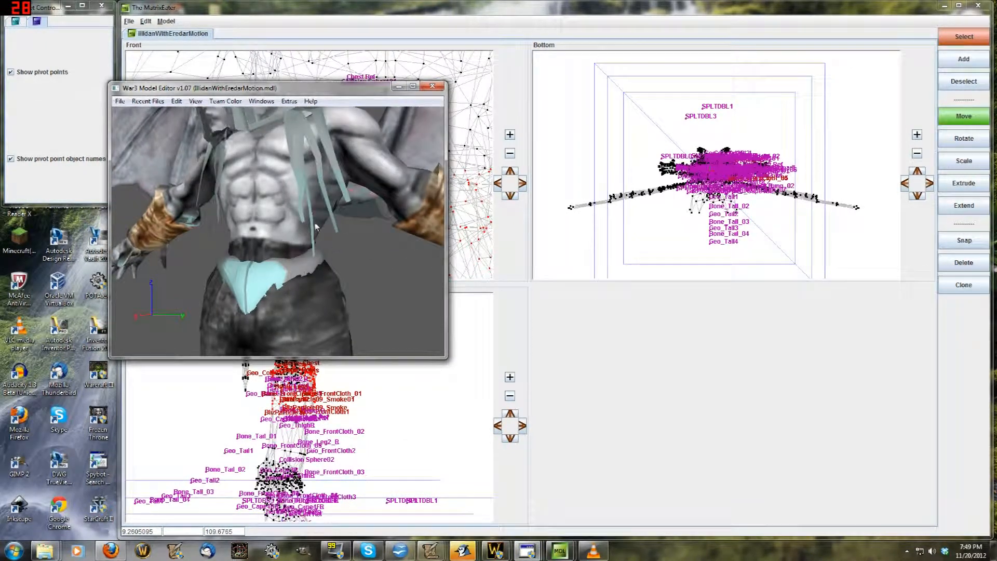
click(461, 270)
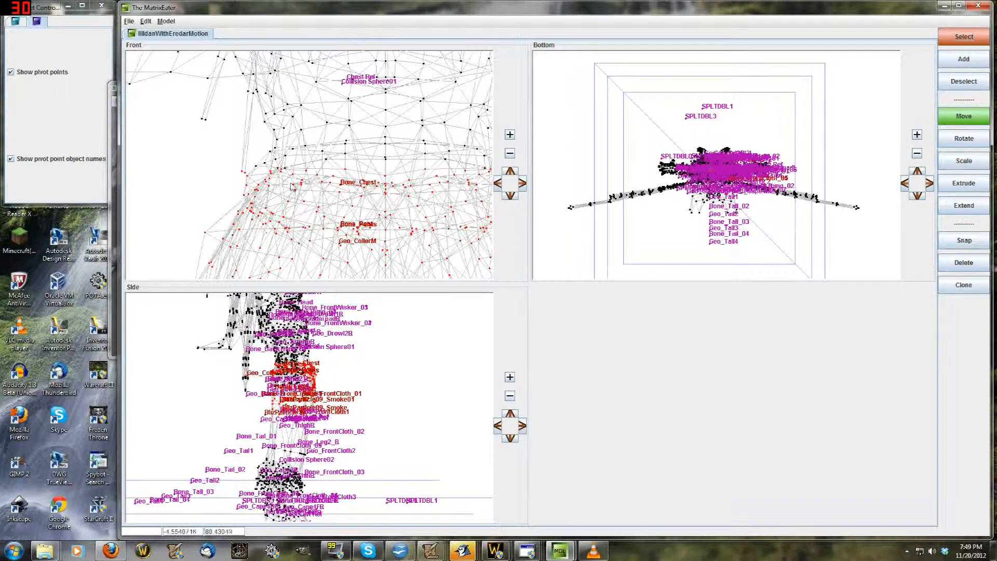
- Deselect the stray vertices at the outer edges of the waist and rebuild the remaining hip selection's matrix using Geo_Pelvis
scroll(450, 182, down, 4)
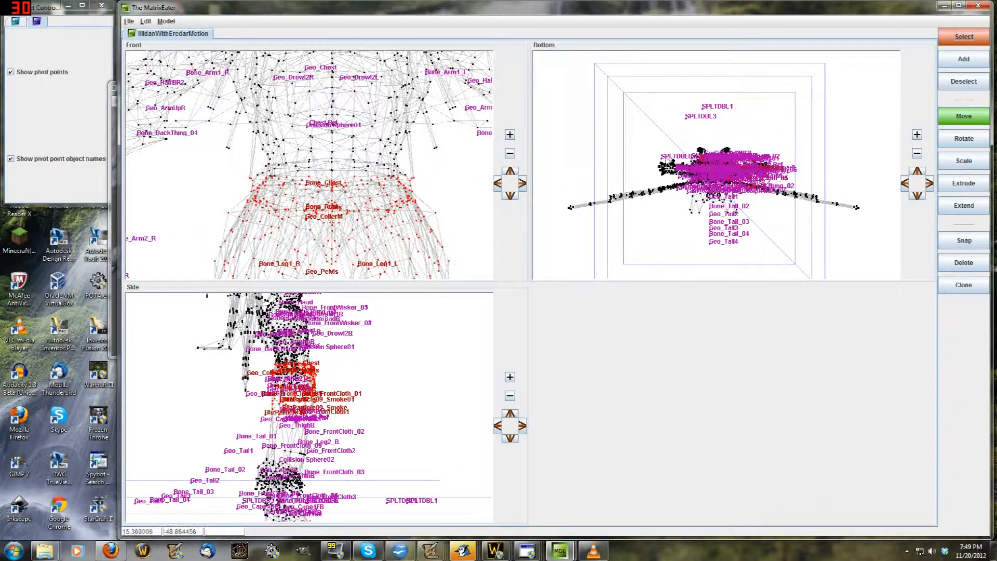
click(961, 83)
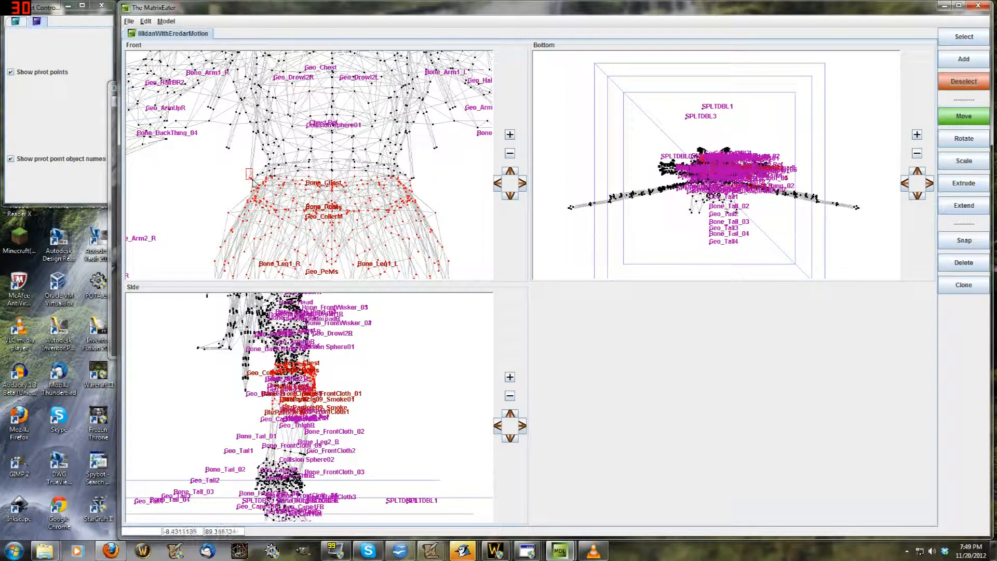
right_click(341, 195)
click(361, 207)
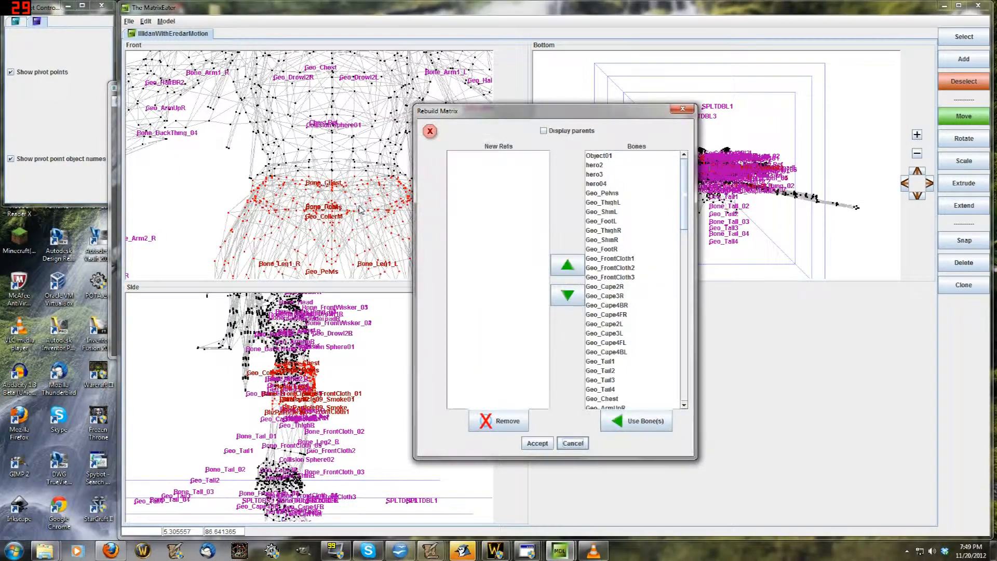
click(624, 193)
click(644, 421)
click(536, 442)
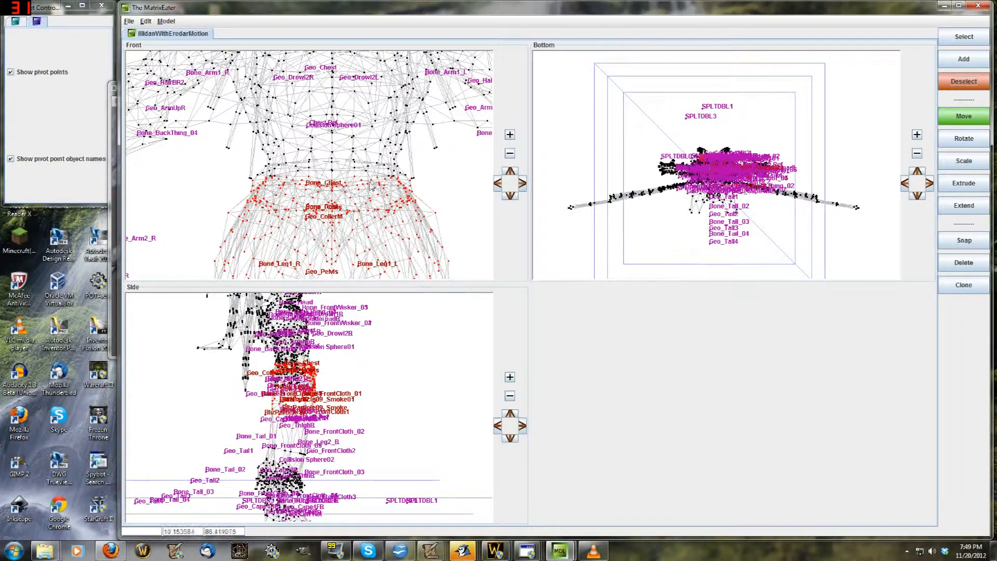
- Select the band of waist vertices just above the hips in the front view, replacing the hip selection
scroll(369, 185, down, 2)
middle_drag(320, 180, 310, 218)
scroll(316, 229, up, 3)
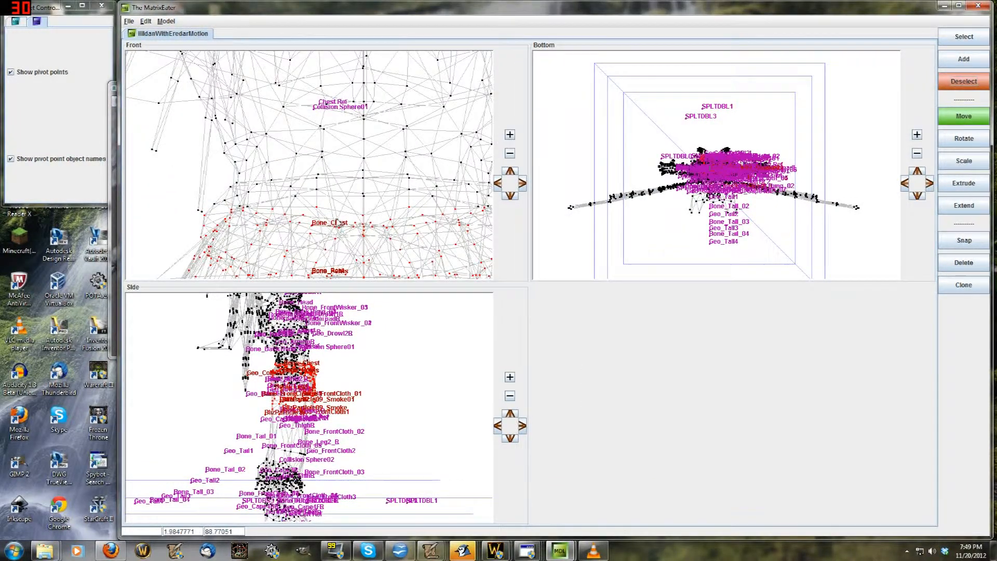
scroll(423, 208, up, 3)
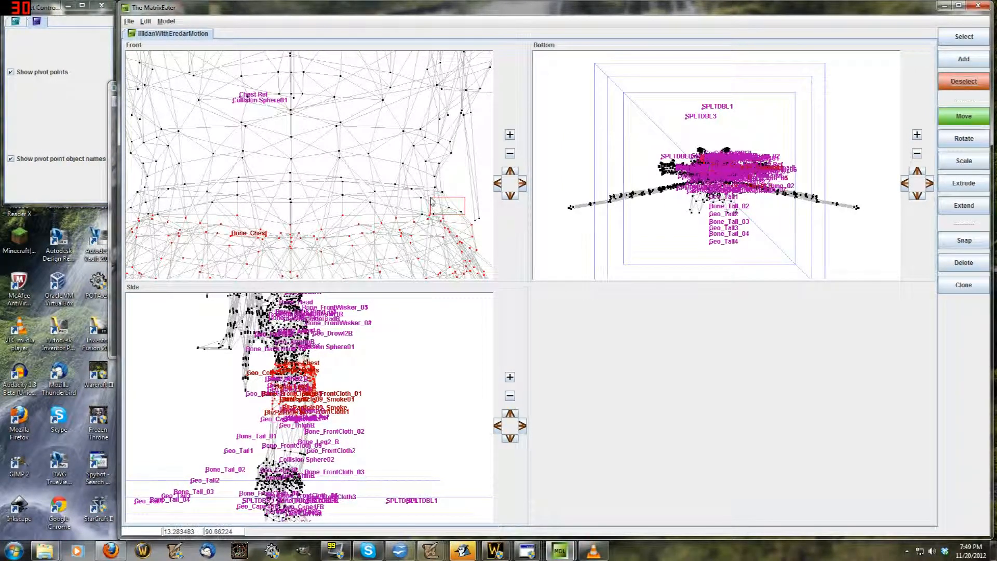
drag(430, 198, 424, 218)
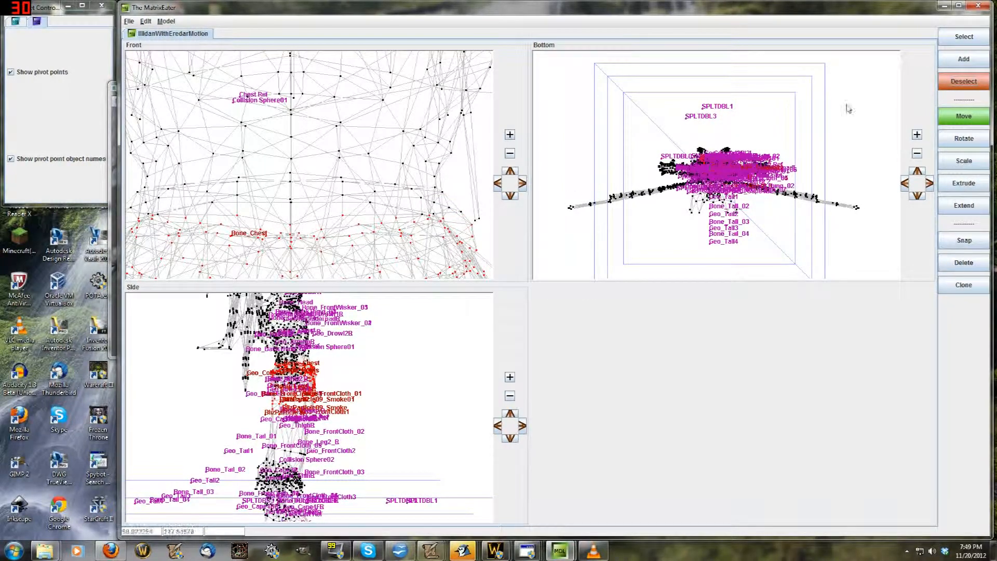
click(964, 37)
drag(432, 213, 469, 199)
key(shift)
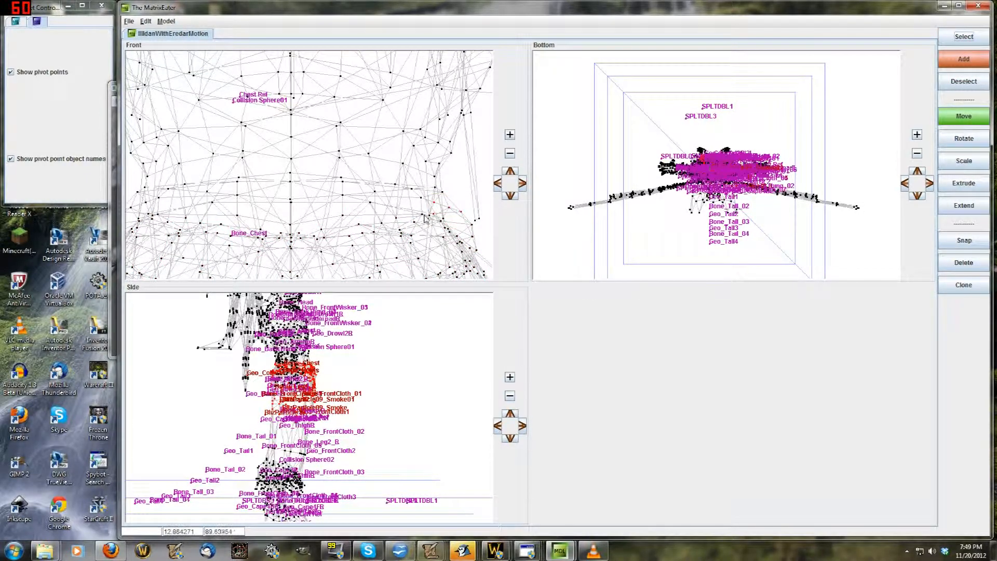
drag(243, 218, 218, 176)
- Extend the waist selection upward with the abdomen vertices as far as Chest Ref and Collision Sphere01
scroll(146, 212, down, 3)
middle_drag(147, 213, 172, 217)
scroll(162, 217, down, 1)
key(shift)
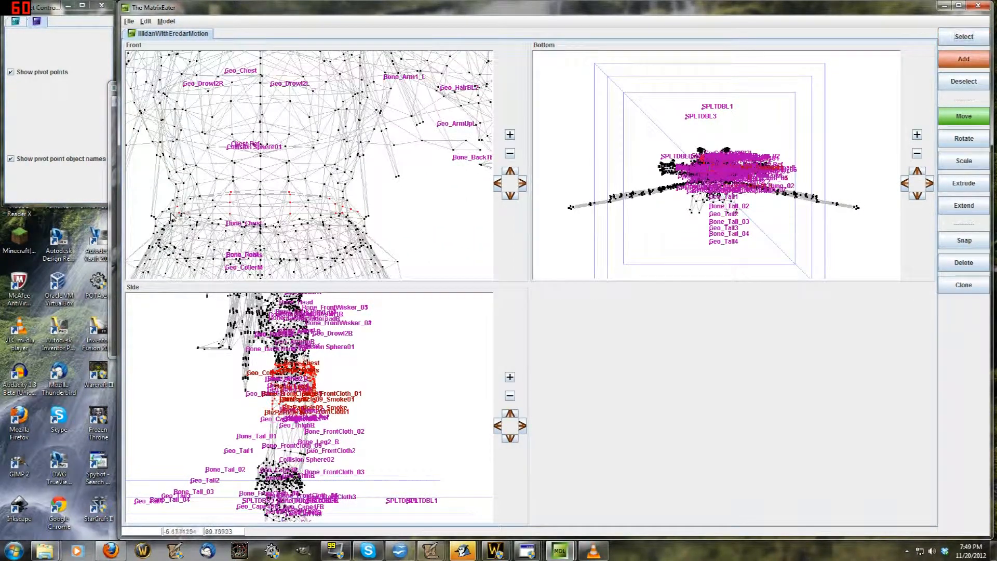
drag(163, 207, 365, 138)
- Add the lower-chest vertices on the model's left side, up to Bone_Arm1_L, to the abdomen selection
scroll(296, 176, down, 2)
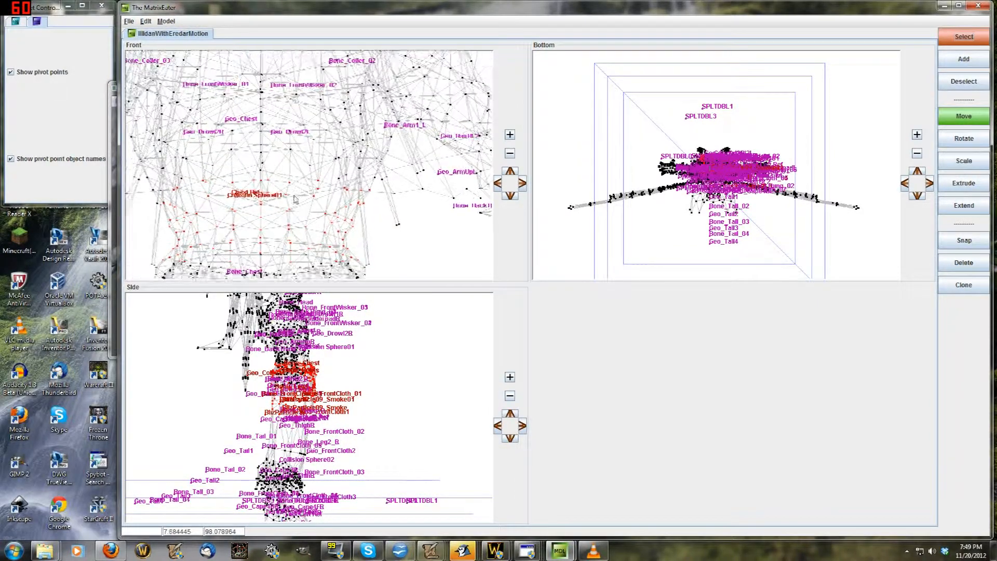
scroll(287, 345, up, 5)
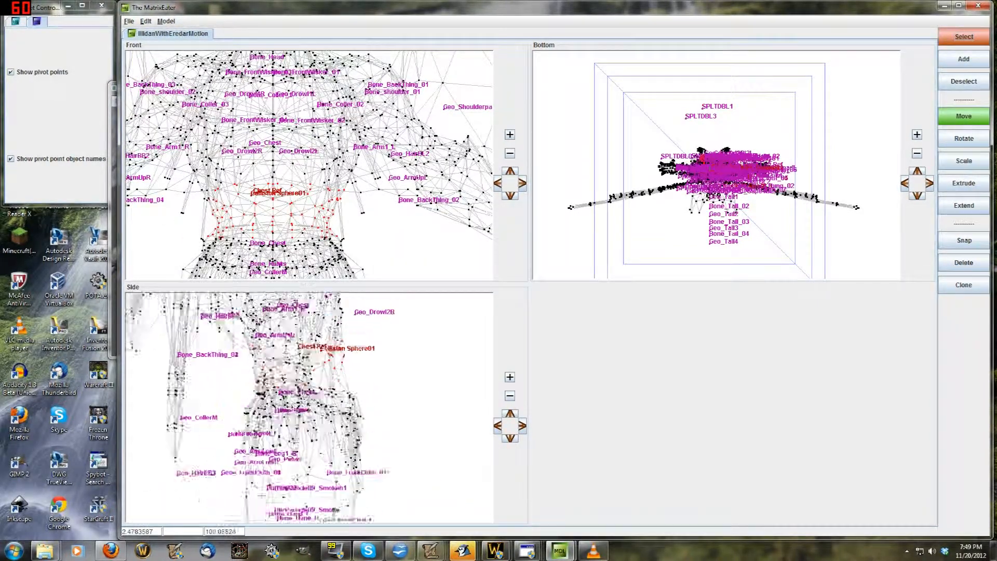
scroll(312, 384, down, 3)
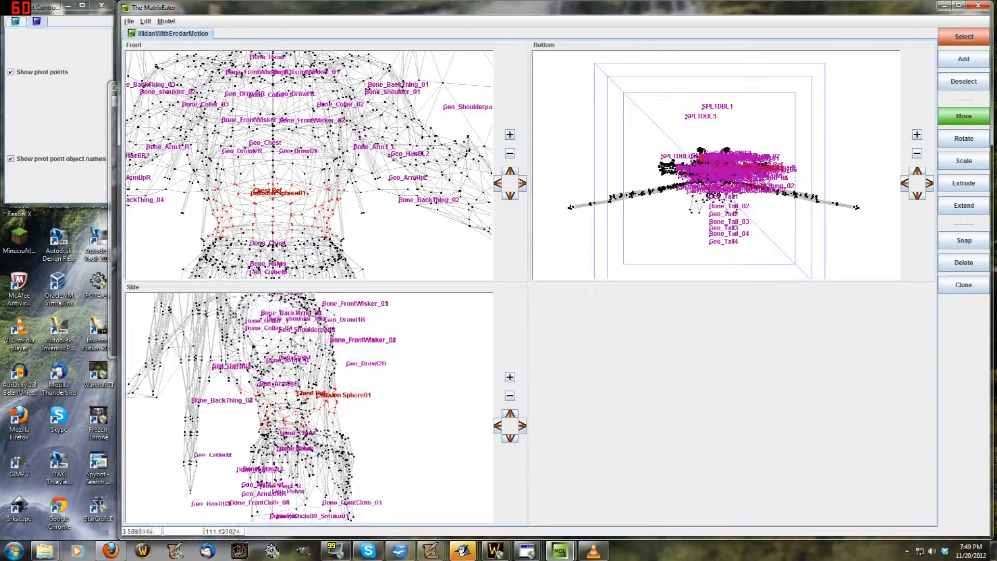
key(shift)
scroll(358, 401, up, 3)
scroll(748, 156, up, 3)
scroll(374, 207, up, 3)
key(shift)
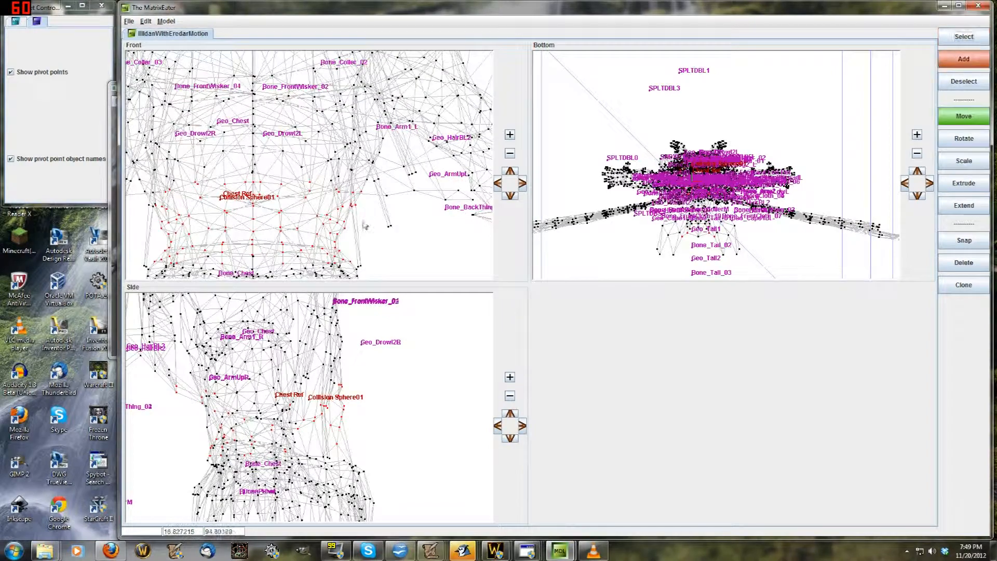
shift+drag(365, 230, 258, 121)
shift+drag(383, 192, 334, 126)
middle_drag(333, 126, 332, 162)
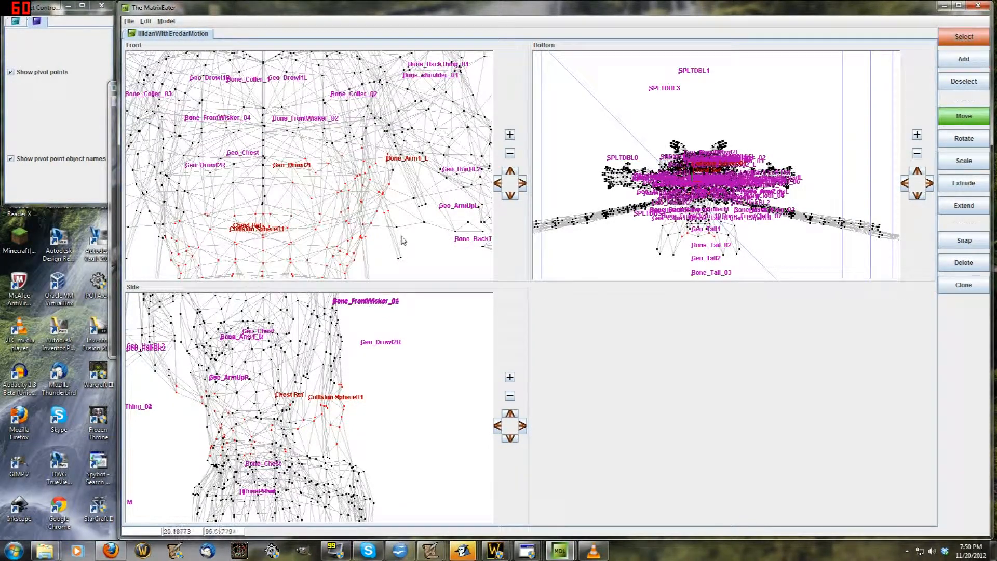
- Add the stray vertices hanging beneath the model's left arm, between the waist and Geo_ArmUpL, to the abdomen selection
scroll(363, 233, down, 1)
middle_drag(362, 234, 358, 175)
key(shift)
scroll(378, 226, up, 5)
shift+drag(375, 221, 350, 239)
scroll(369, 174, down, 4)
scroll(370, 162, up, 5)
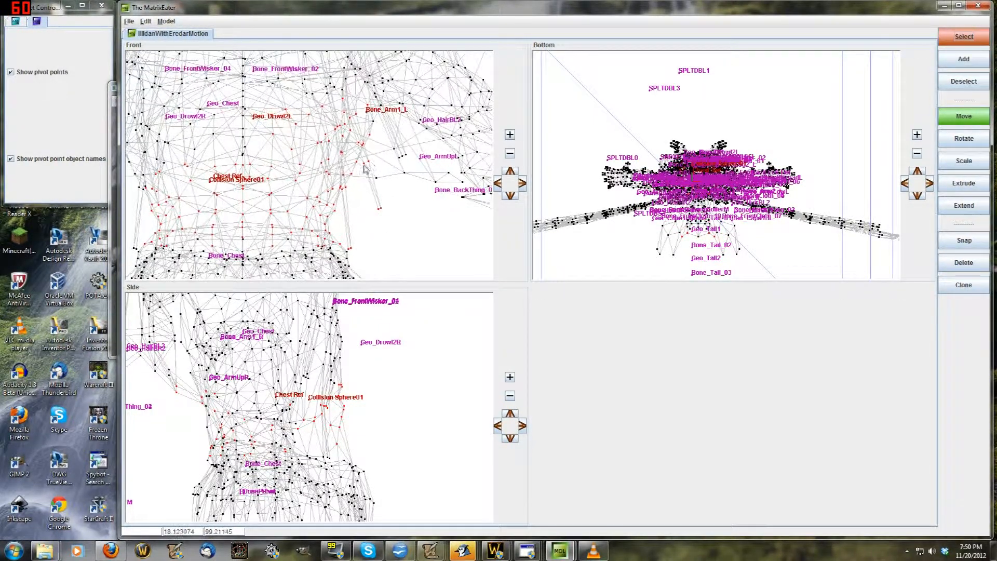
shift+drag(390, 137, 429, 166)
scroll(430, 165, down, 4)
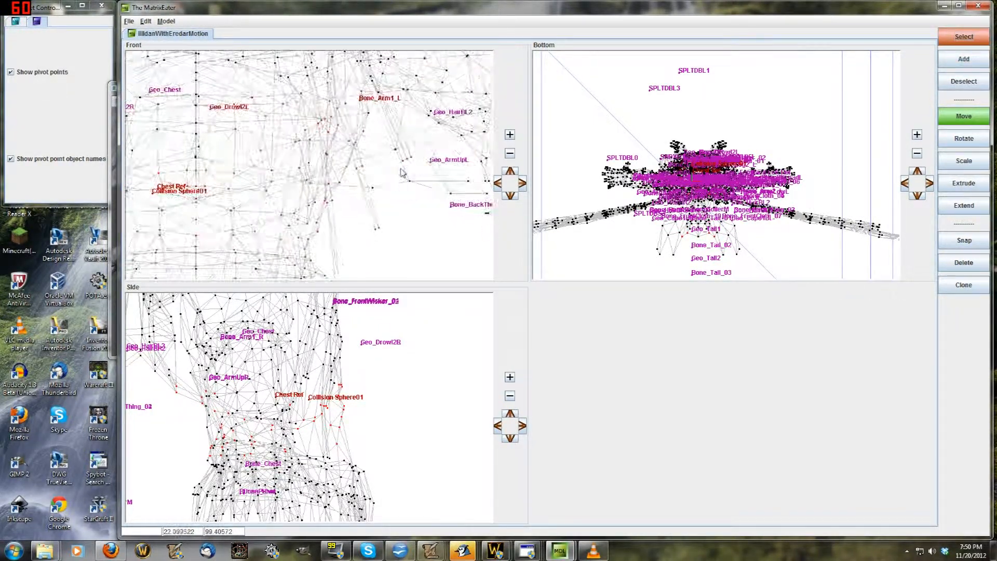
- Add the matching vertices beside the waist and under the model's right arm to the selection
scroll(430, 165, up, 1)
scroll(288, 213, up, 2)
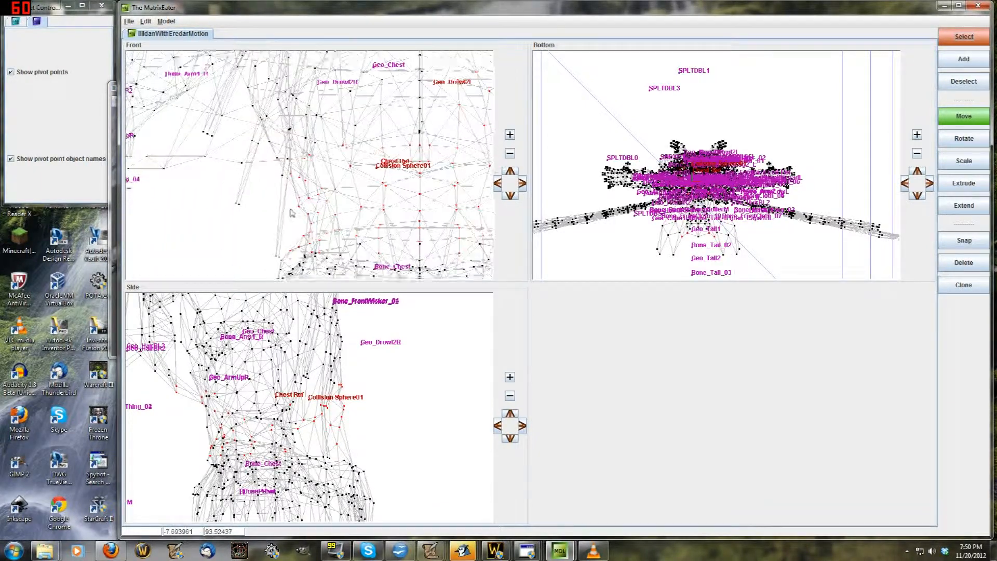
shift+drag(279, 246, 280, 249)
shift+drag(221, 175, 249, 209)
middle_drag(230, 171, 253, 213)
shift+drag(217, 155, 239, 171)
scroll(243, 208, down, 3)
- Add the lower-chest vertices on the model's right side, including Geo_Drowl2R, to the selection
middle_drag(378, 96, 354, 171)
scroll(353, 133, up, 4)
scroll(355, 132, down, 2)
middle_drag(358, 127, 341, 213)
scroll(343, 214, down, 3)
scroll(364, 224, down, 2)
middle_drag(367, 252, 354, 164)
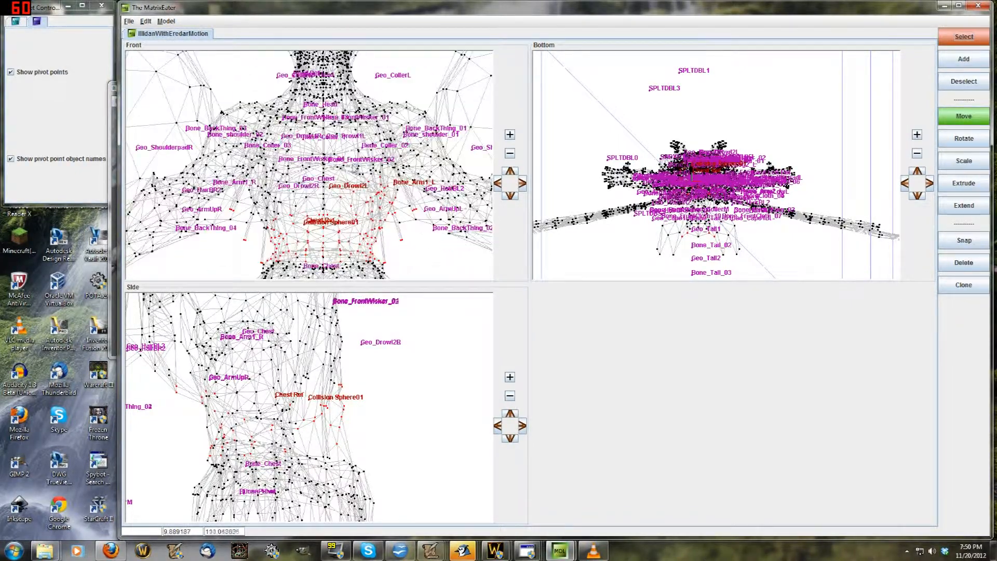
scroll(305, 233, up, 2)
key(shift)
shift+drag(366, 231, 199, 124)
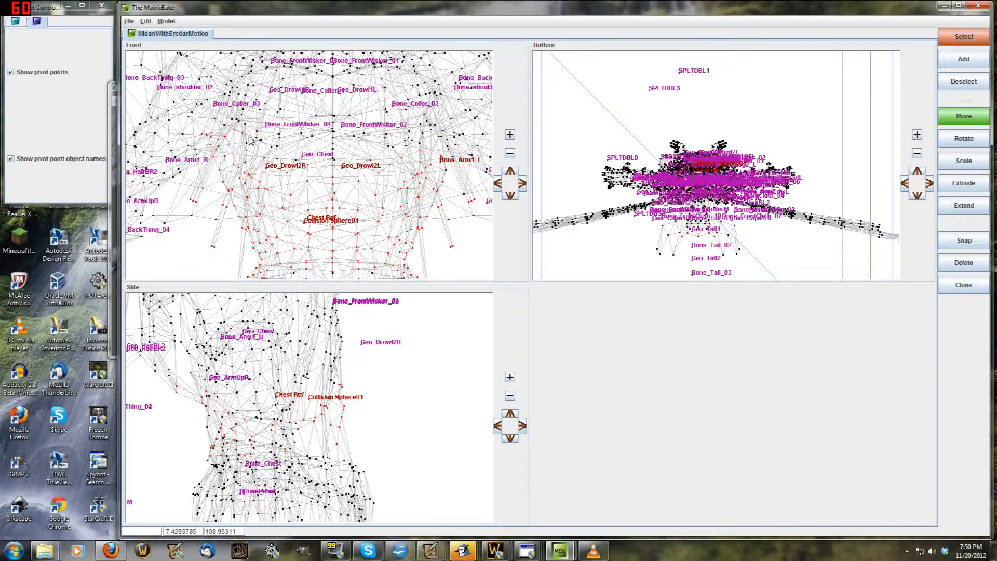
- Extend the selection over the right half of the upper chest, from Bone_FrontWisker_04 up to Bone_Head
middle_drag(248, 136, 230, 193)
shift+drag(220, 233, 318, 97)
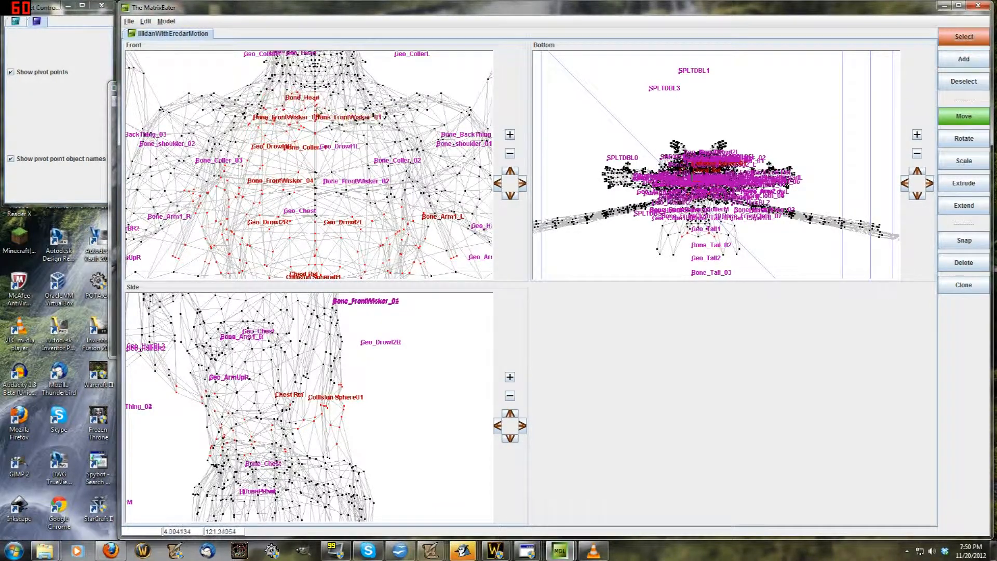
middle_drag(315, 104, 324, 149)
shift+drag(281, 164, 243, 125)
- Add the left and central upper-chest vertices, including Geo_Chest, Bone_Coller_02 and Bone_FrontWisker_02, to the selection
shift+drag(351, 157, 392, 132)
shift+drag(323, 178, 371, 135)
middle_drag(362, 205, 342, 158)
shift+drag(263, 129, 347, 217)
shift+drag(319, 156, 393, 228)
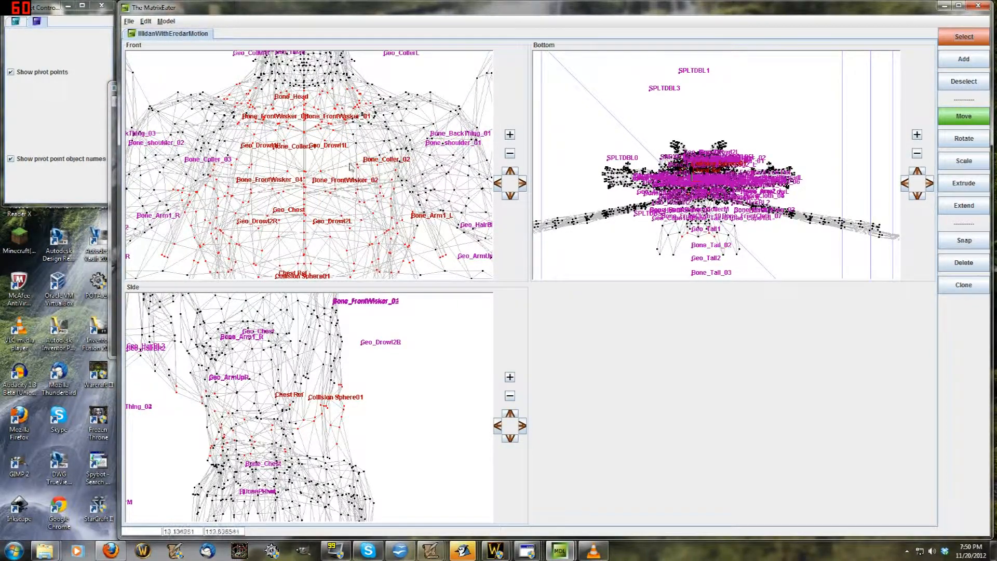
- Add the remaining vertices on the left upper chest, between the neck base and Bone_Coller_02, to the selection
middle_drag(334, 110, 330, 148)
shift+drag(325, 147, 374, 195)
shift+drag(358, 144, 386, 202)
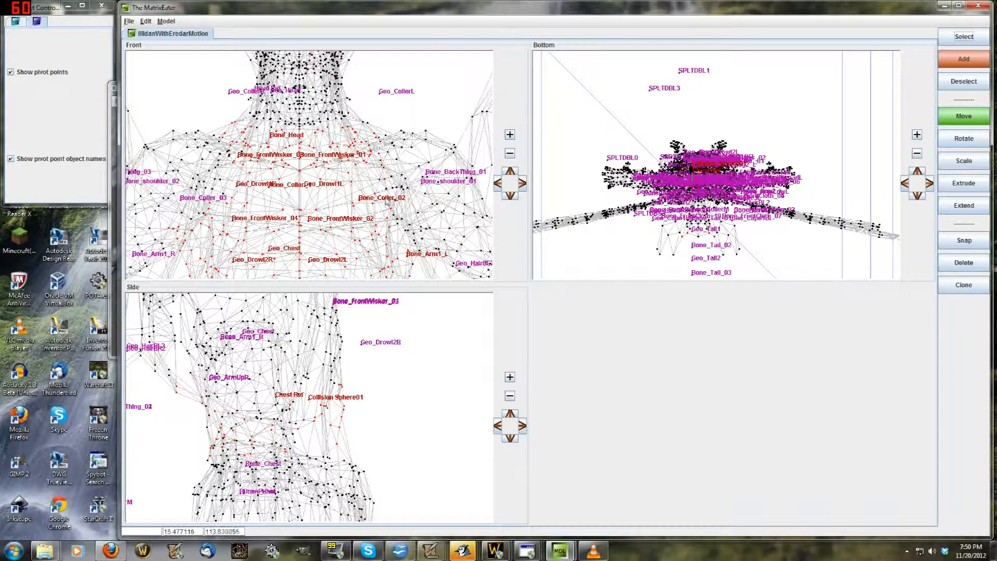
middle_drag(365, 191, 403, 140)
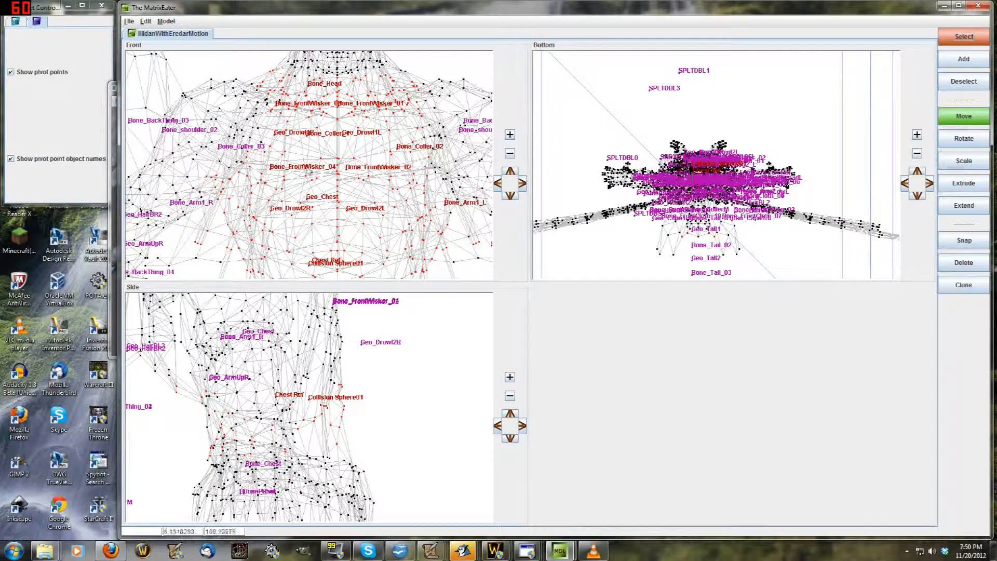
key(ctrl)
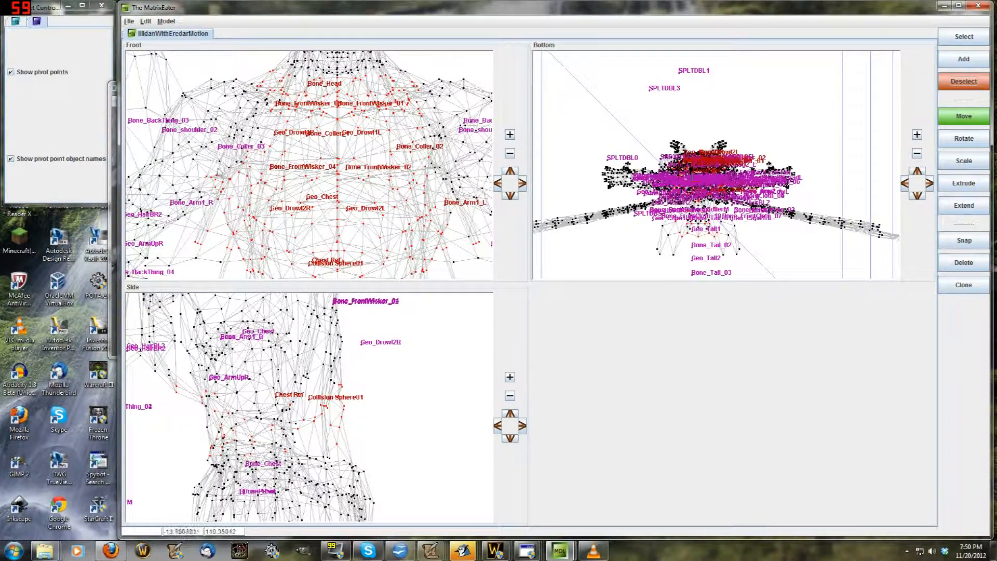
ctrl+middle_drag(229, 161, 215, 186)
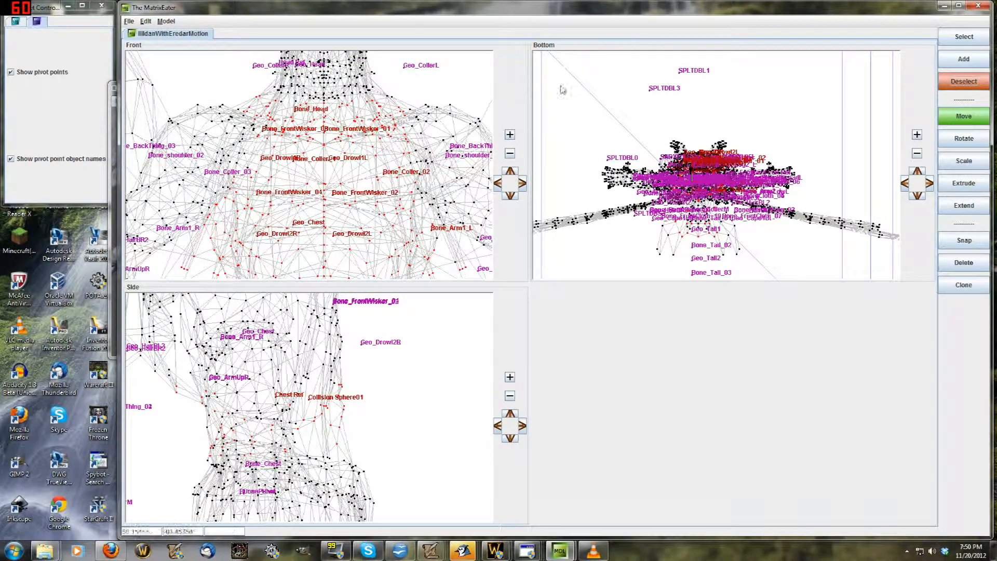
- Add the leftover vertices at the inner right shoulder, beside Bone_FrontWisker_03 and Bone_Coller_03, to the chest selection
click(946, 43)
mouse_move(262, 120)
shift+mouse_down()
mouse_move(292, 141)
mouse_move(255, 117)
shift+mouse_up()
scroll(244, 128, up, 4)
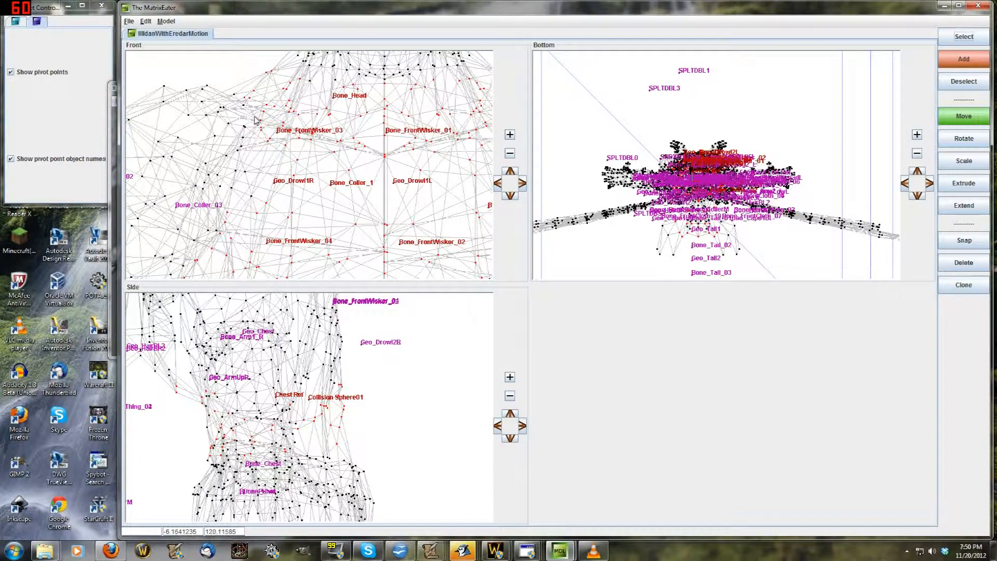
scroll(254, 117, down, 3)
shift+drag(244, 159, 243, 156)
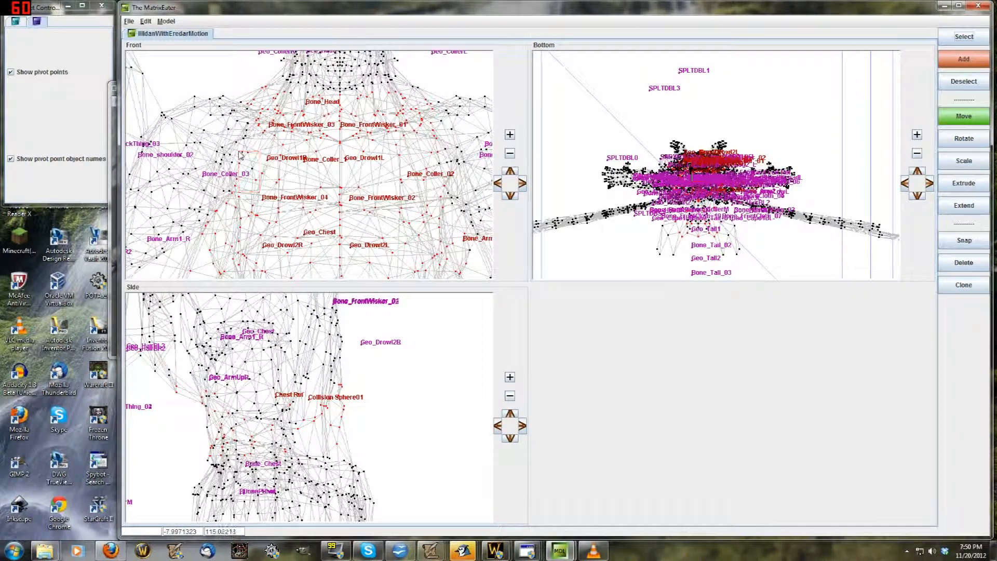
- Add the leftover vertices at the inner left shoulder, around Bone_Coller_02, to complete the torso selection
scroll(255, 159, down, 3)
scroll(255, 159, up, 3)
shift+drag(326, 179, 356, 148)
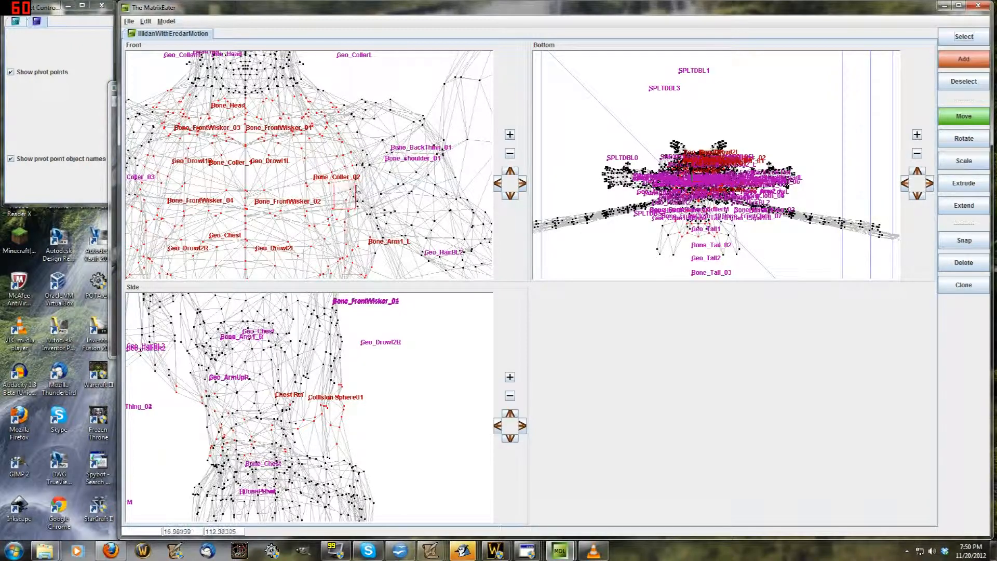
shift+drag(356, 189, 356, 189)
scroll(356, 189, down, 3)
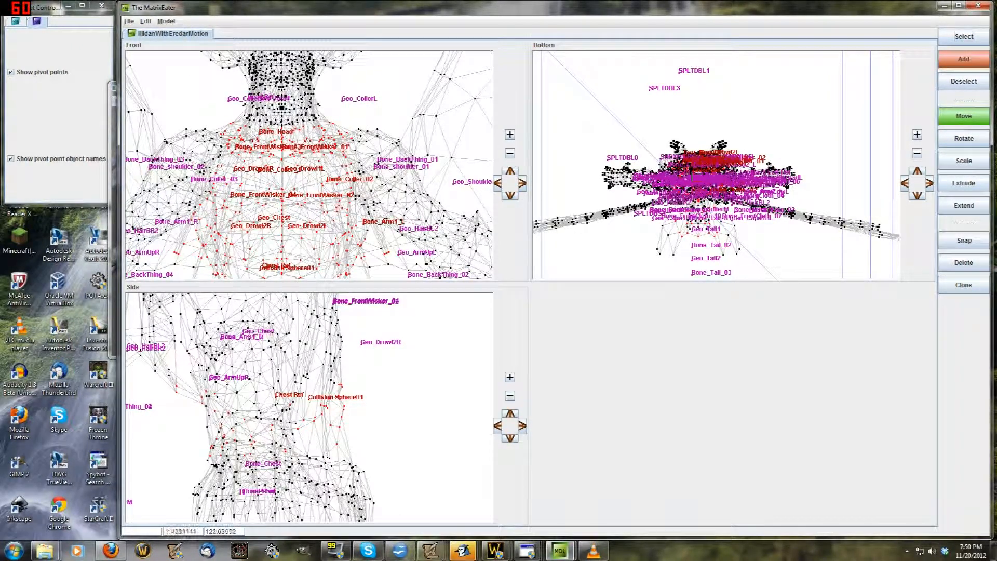
key(shift)
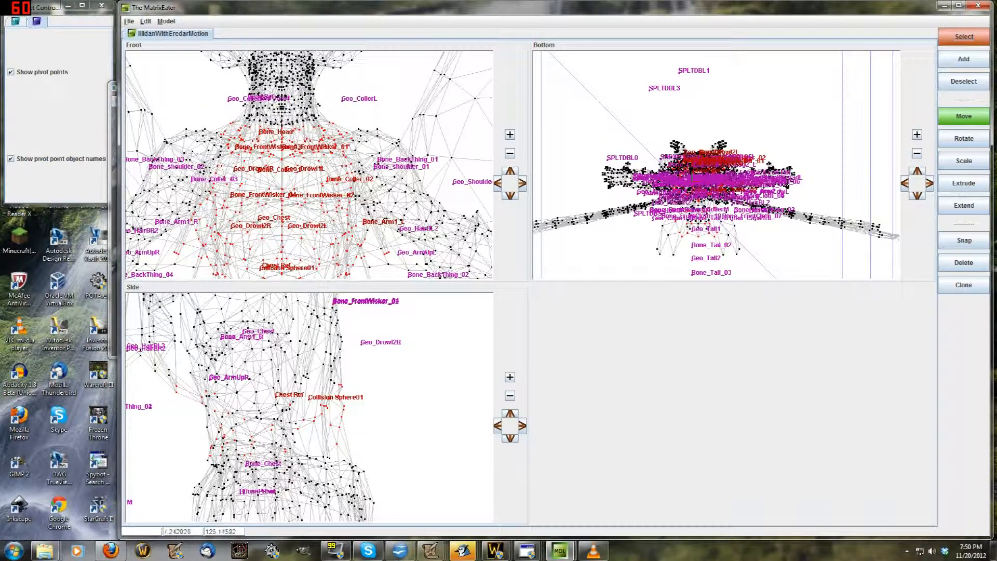
- Rebuild the matrix of the selected torso vertices using Geo_Chest as the only bone
scroll(283, 155, down, 4)
middle_drag(284, 155, 275, 114)
right_click(279, 141)
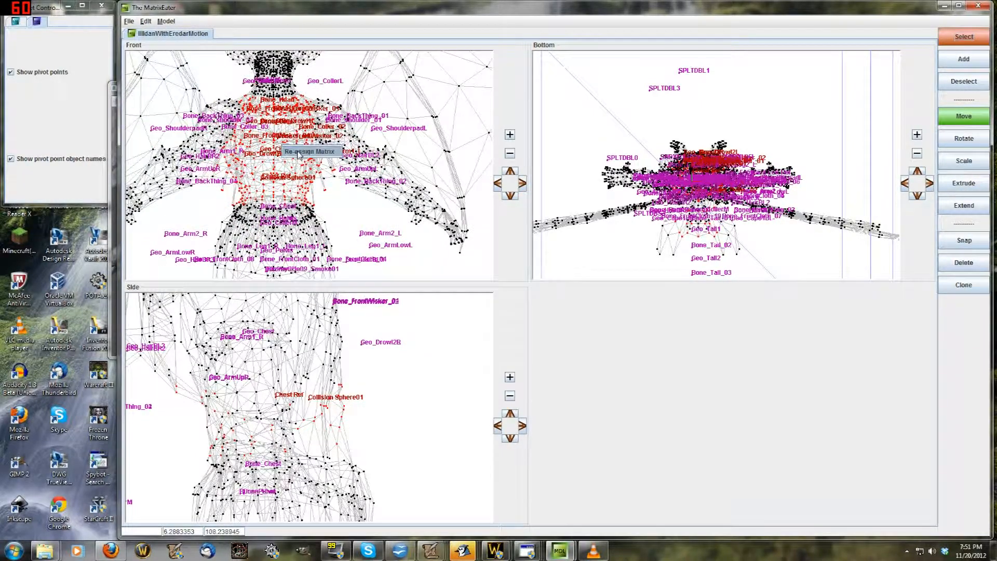
click(302, 151)
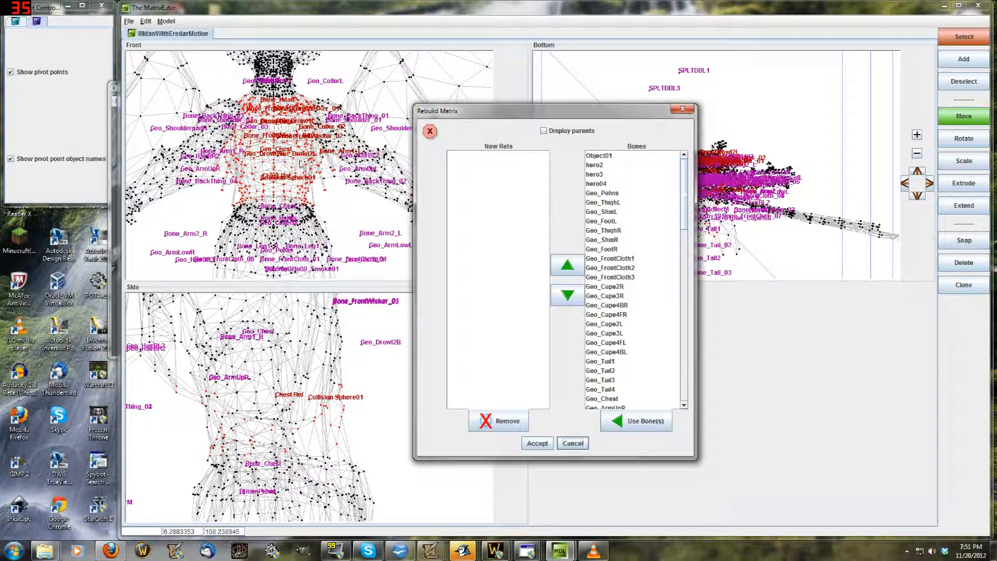
drag(683, 220, 698, 354)
click(639, 341)
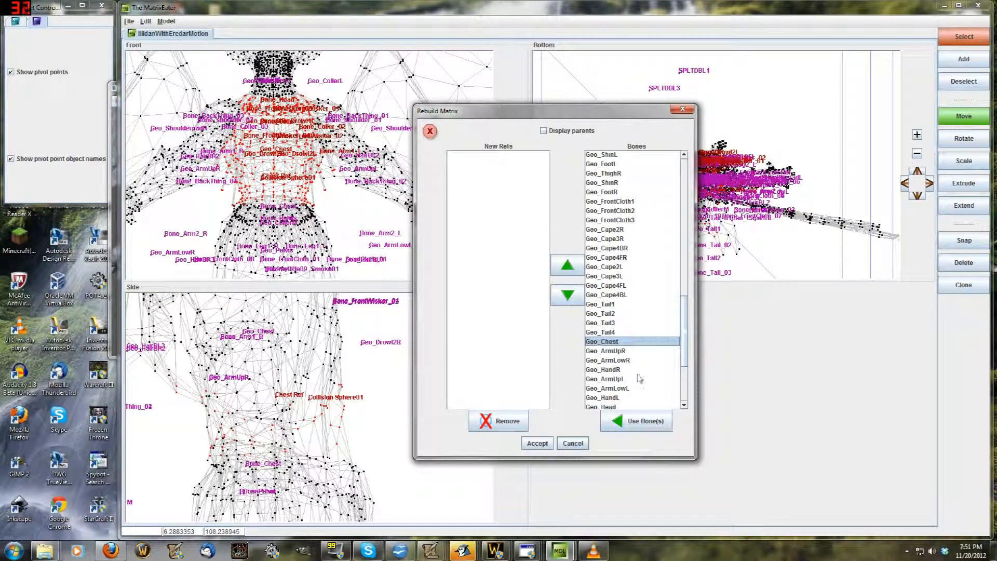
click(637, 420)
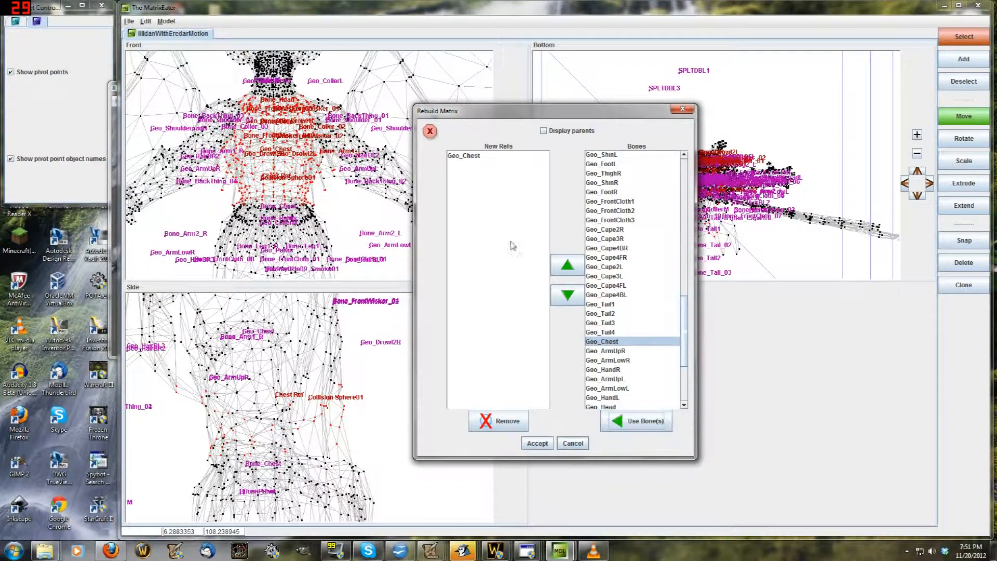
click(537, 443)
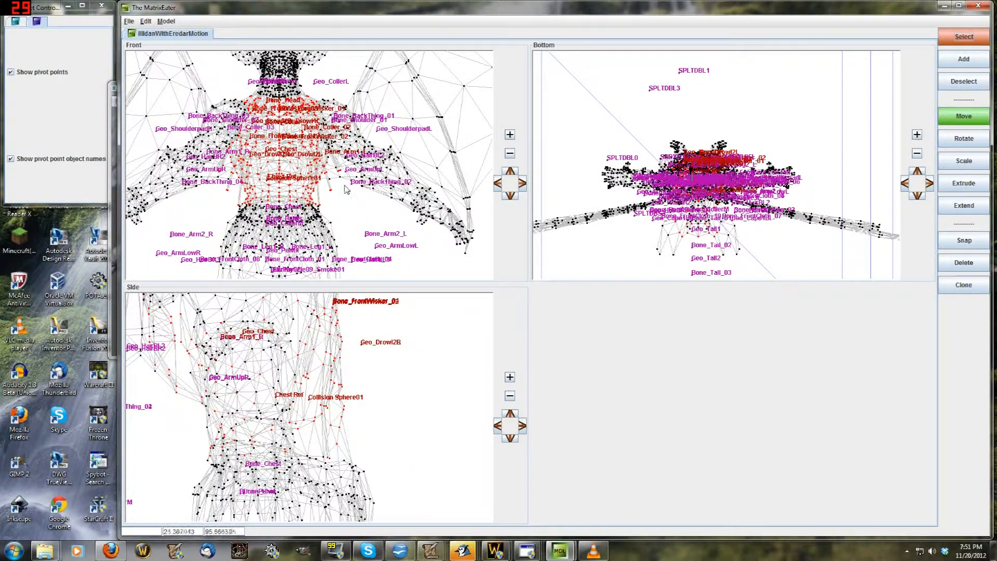
- Invert the vertex selection so that everything except the torso is selected
scroll(345, 189, down, 3)
scroll(315, 361, down, 3)
middle_drag(254, 358, 305, 399)
scroll(267, 359, down, 3)
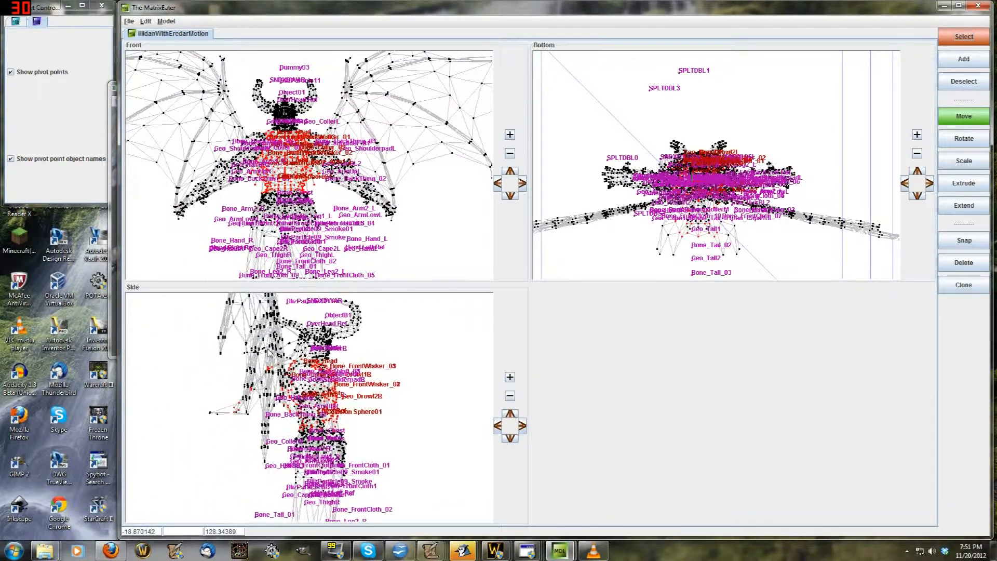
click(146, 21)
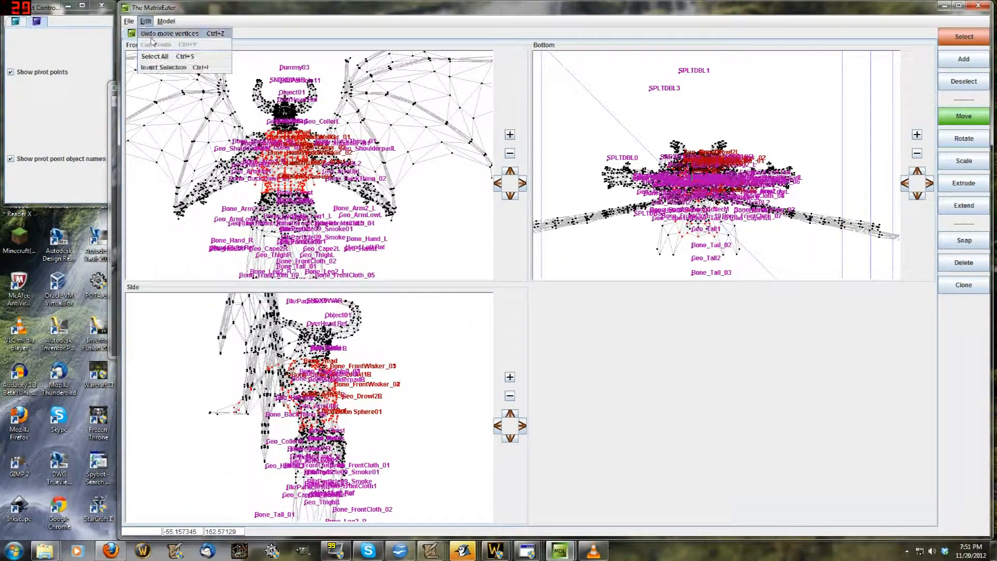
click(158, 67)
scroll(283, 150, up, 4)
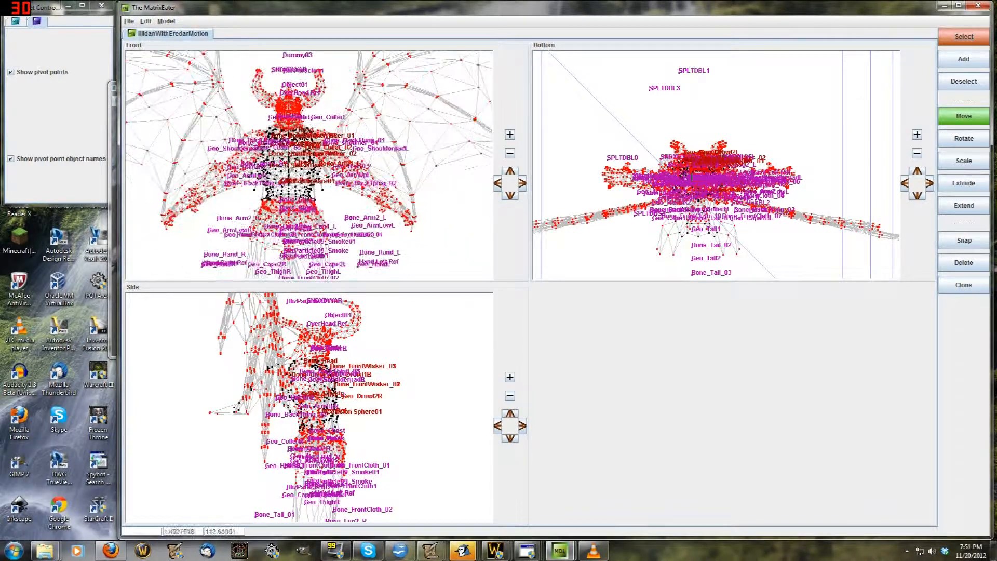
- Deselect the hip and leg vertices below the waist in the front view
click(963, 81)
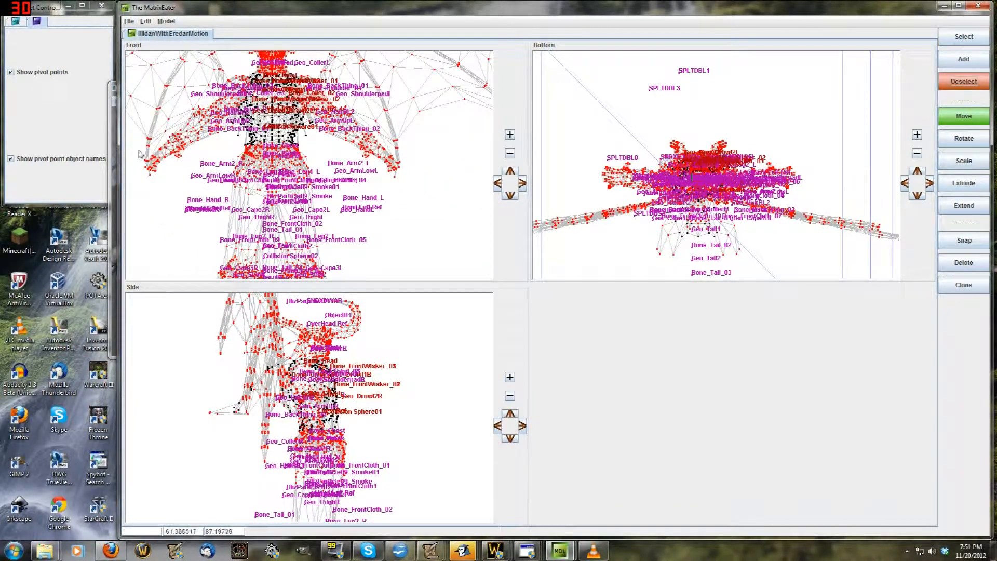
scroll(349, 125, down, 3)
drag(232, 184, 347, 284)
scroll(336, 158, up, 3)
scroll(322, 155, down, 5)
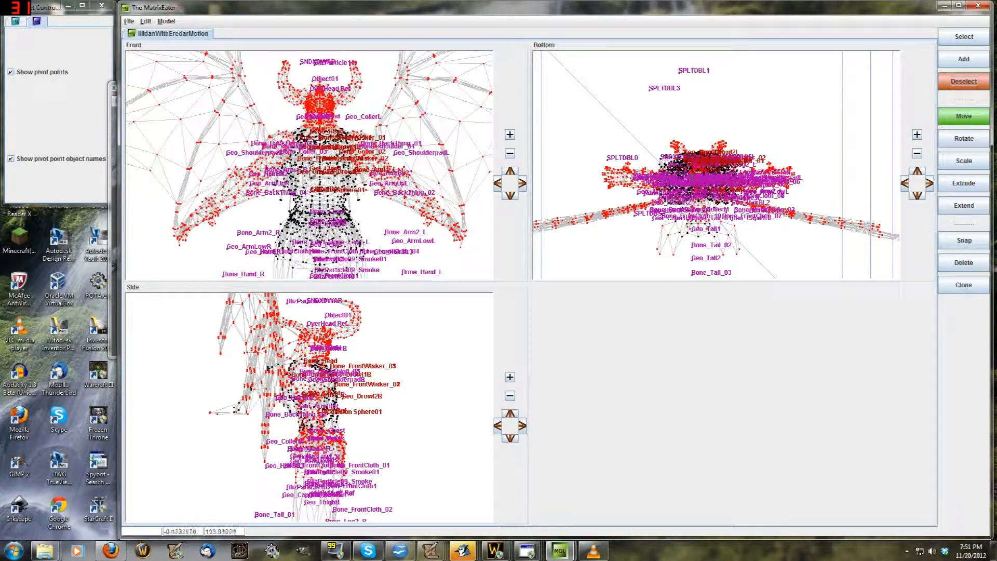
- Deselect the head, neck and horn vertices, keeping the arms and wings selected
scroll(294, 186, up, 4)
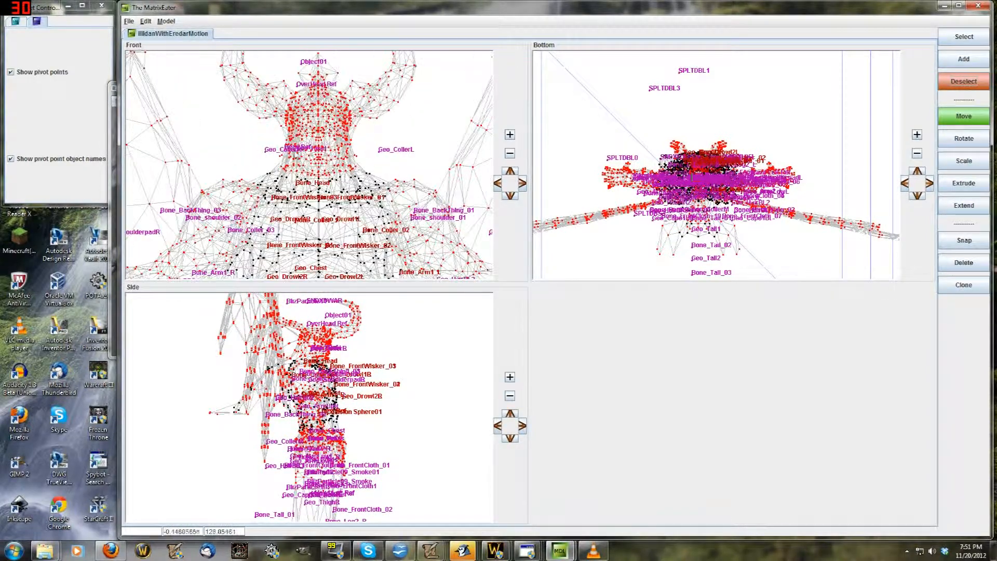
drag(269, 225, 352, 66)
drag(240, 77, 215, 60)
drag(302, 175, 216, 112)
scroll(286, 167, down, 2)
scroll(318, 174, down, 6)
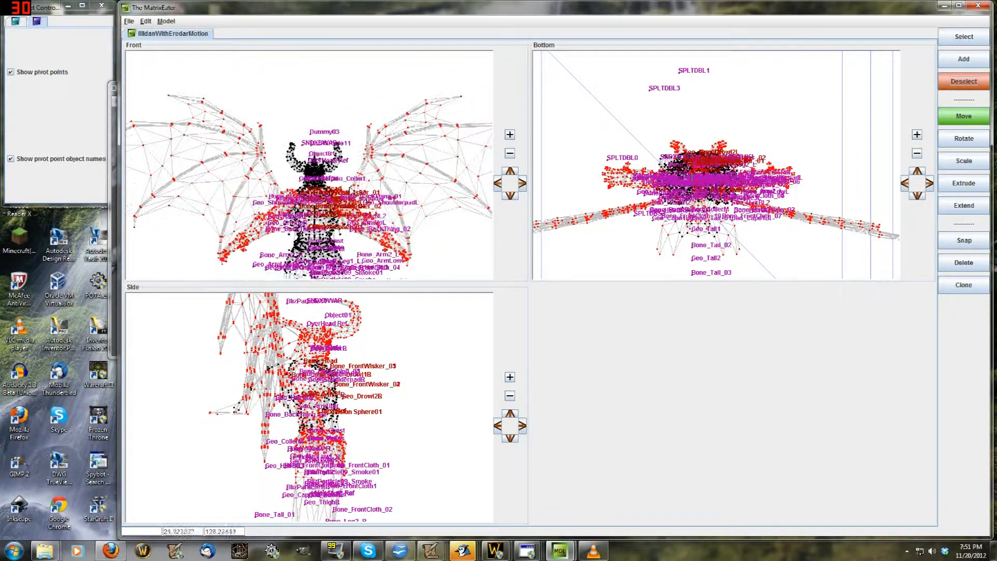
- Examine the remaining arm, shoulder and wing selection in the front, side and bottom views
middle_drag(318, 174, 294, 142)
middle_drag(274, 321, 278, 360)
scroll(289, 338, down, 2)
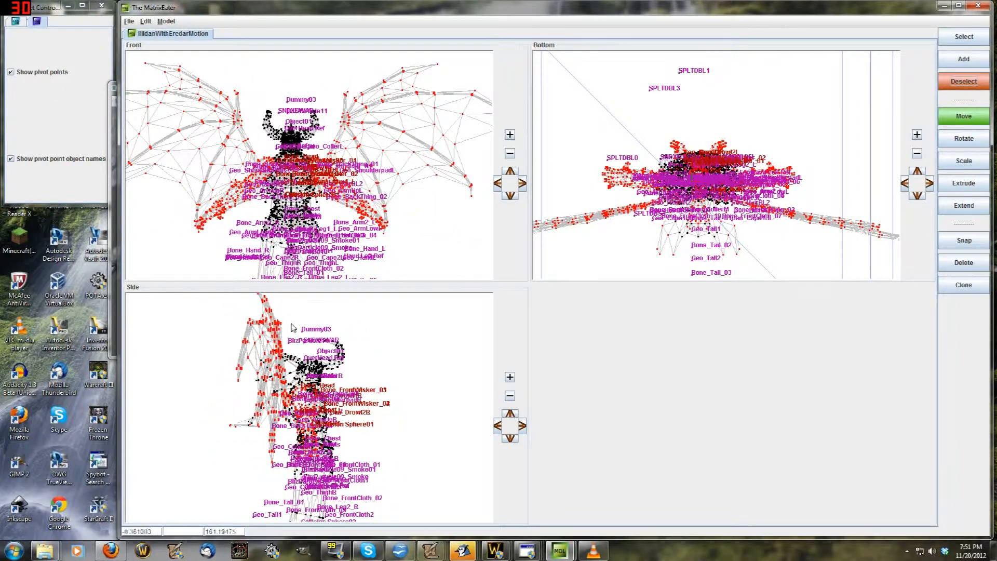
scroll(625, 230, down, 2)
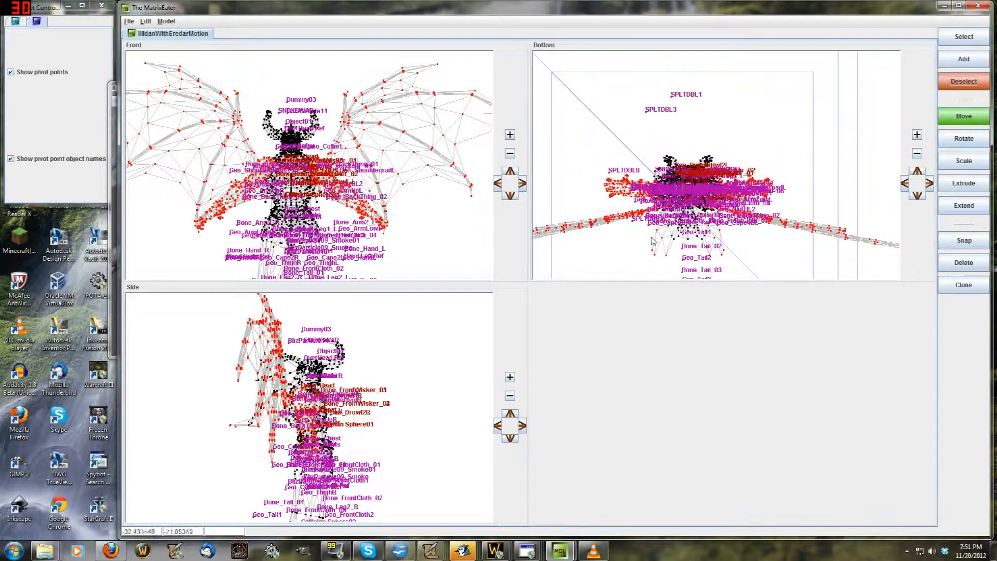
middle_drag(651, 238, 634, 195)
scroll(615, 235, up, 2)
middle_drag(545, 214, 659, 209)
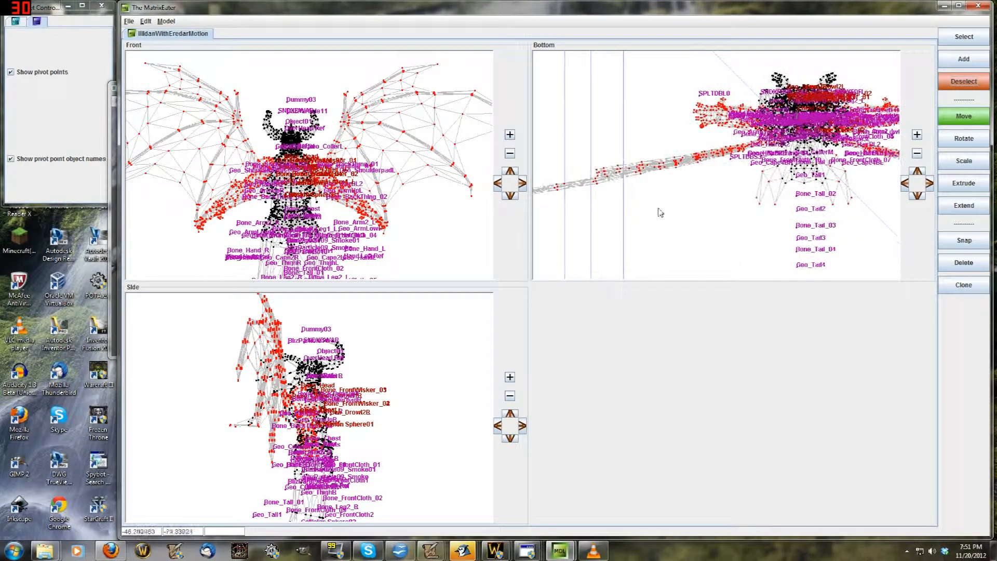
scroll(328, 384, up, 3)
scroll(317, 184, up, 2)
scroll(335, 205, up, 2)
middle_drag(345, 239, 373, 189)
scroll(333, 188, down, 2)
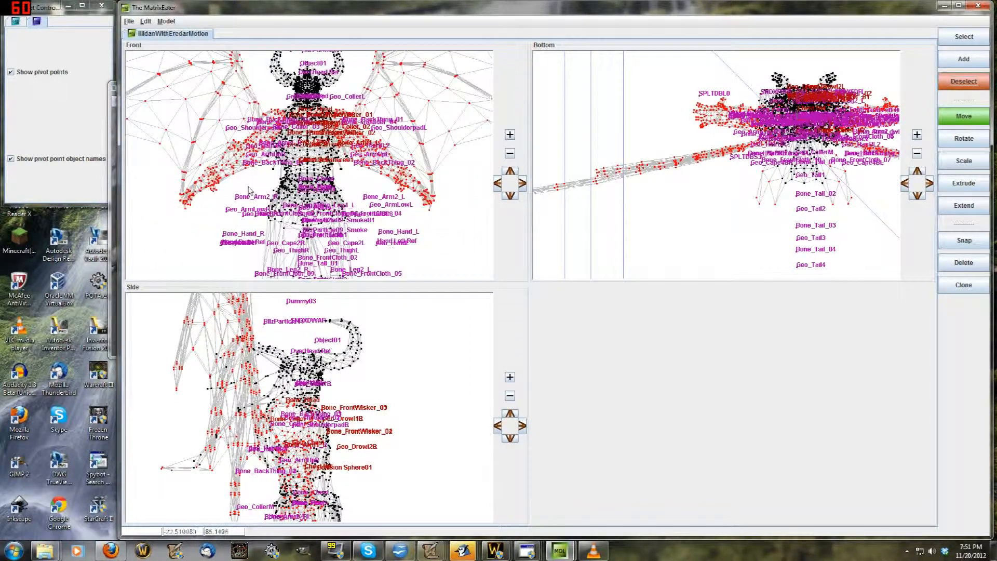
scroll(258, 169, up, 2)
scroll(258, 168, down, 2)
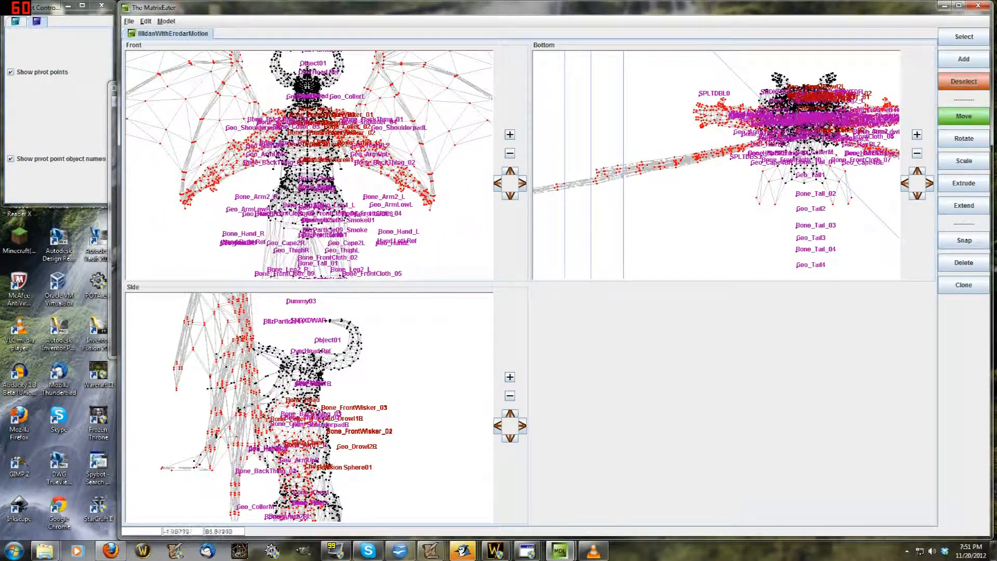
scroll(311, 161, up, 4)
scroll(322, 138, down, 1)
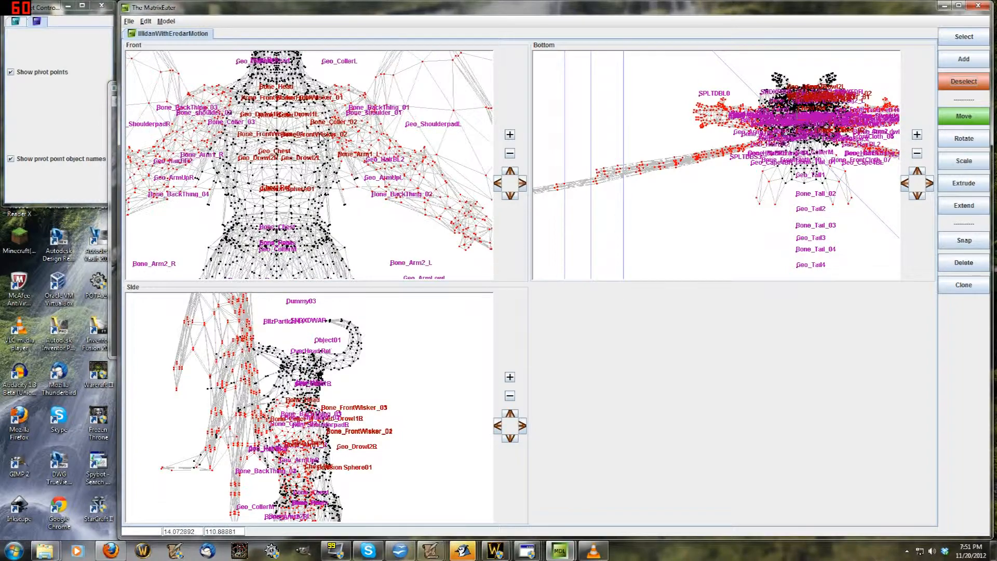
scroll(331, 151, down, 2)
scroll(296, 373, down, 2)
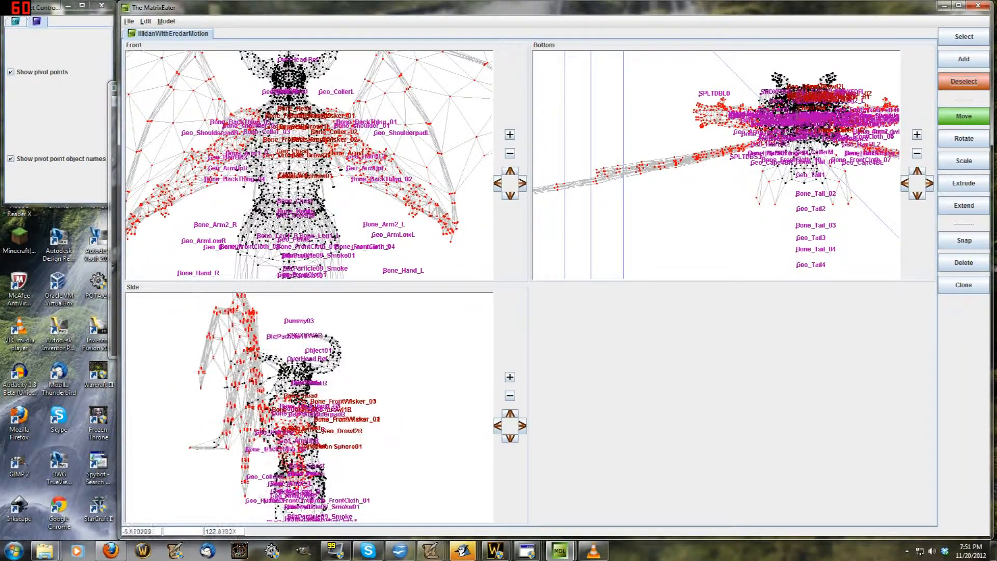
- Deselect the upper and outer wing vertices behind the torso in the side view
scroll(285, 328, up, 1)
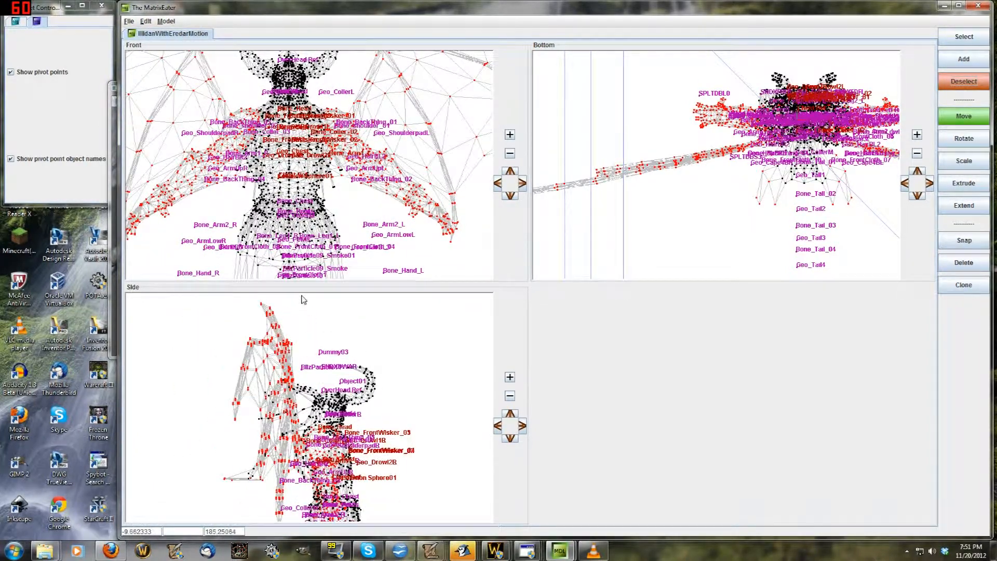
drag(252, 357, 210, 400)
scroll(279, 408, down, 1)
scroll(319, 344, up, 5)
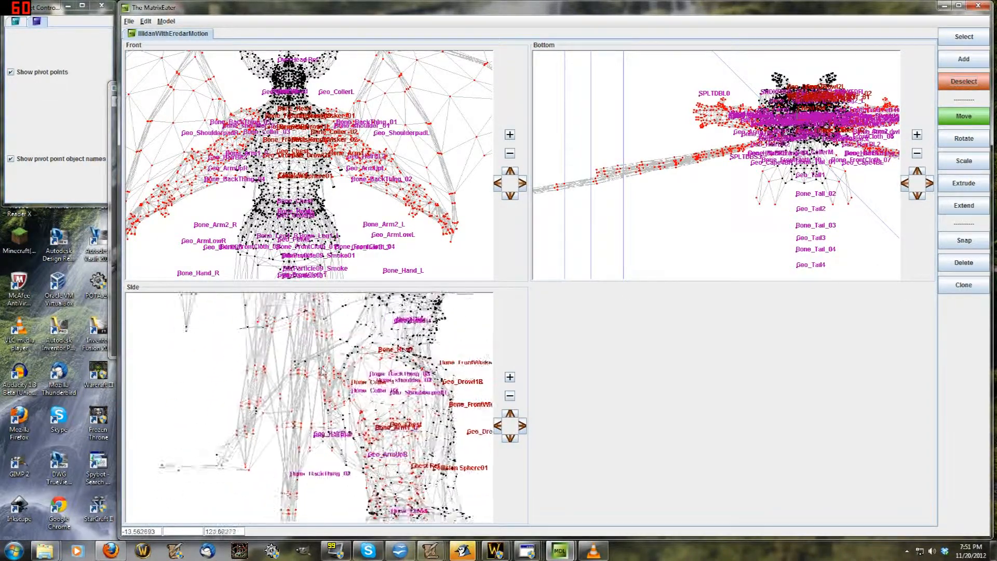
middle_drag(319, 340, 330, 361)
drag(359, 322, 172, 427)
scroll(321, 467, up, 1)
scroll(321, 468, up, 2)
middle_drag(321, 468, 342, 378)
scroll(341, 378, down, 3)
- Deselect the lower wing vertices, the wing tip and the leftover points behind the back in the side view
drag(311, 334, 184, 471)
drag(257, 340, 347, 529)
scroll(341, 495, down, 1)
middle_drag(341, 496, 318, 402)
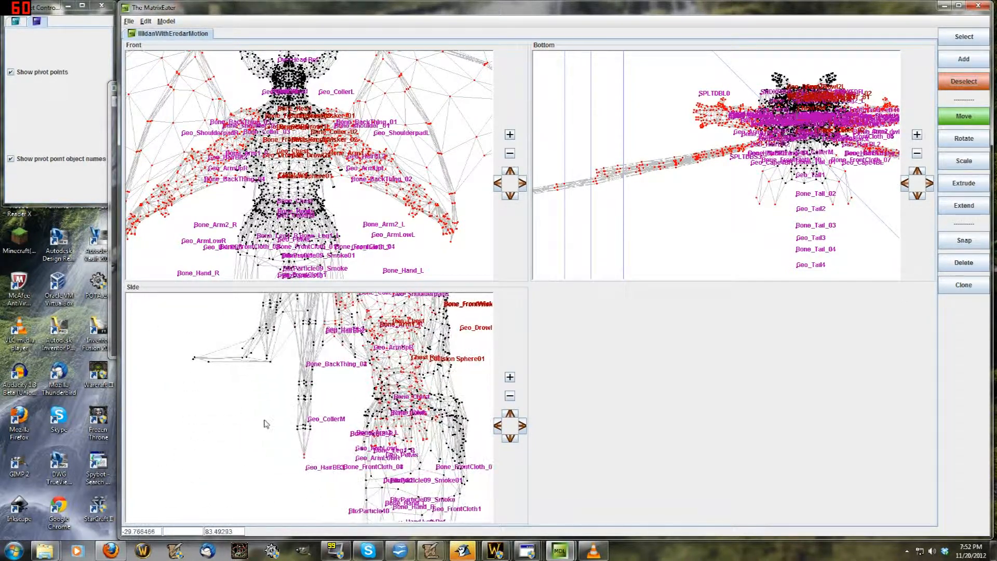
drag(318, 475, 318, 477)
middle_drag(319, 331, 293, 394)
scroll(307, 393, up, 2)
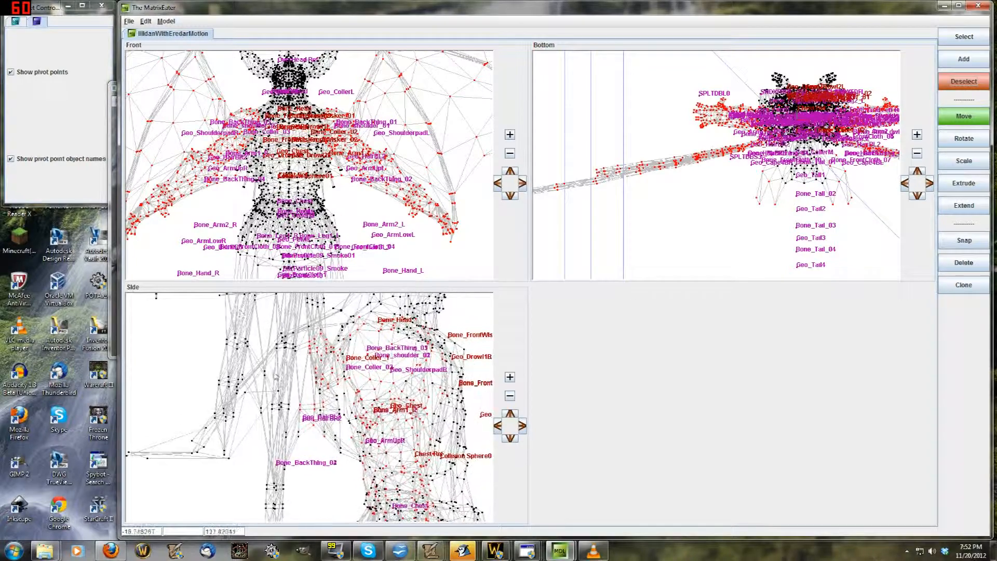
drag(237, 312, 343, 456)
scroll(390, 344, down, 1)
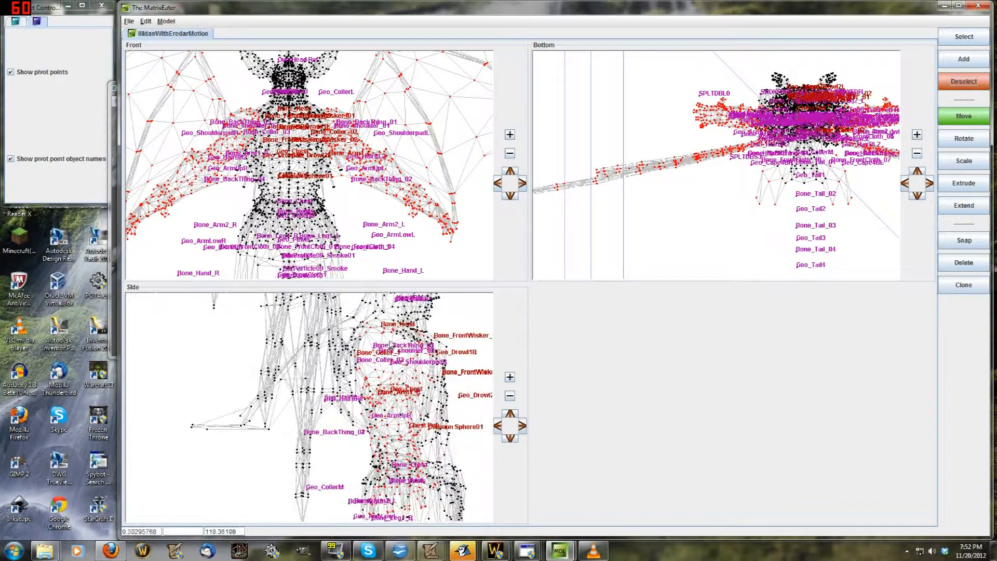
- Examine the remaining arm and shoulder selection up close in the front view
scroll(347, 124, up, 6)
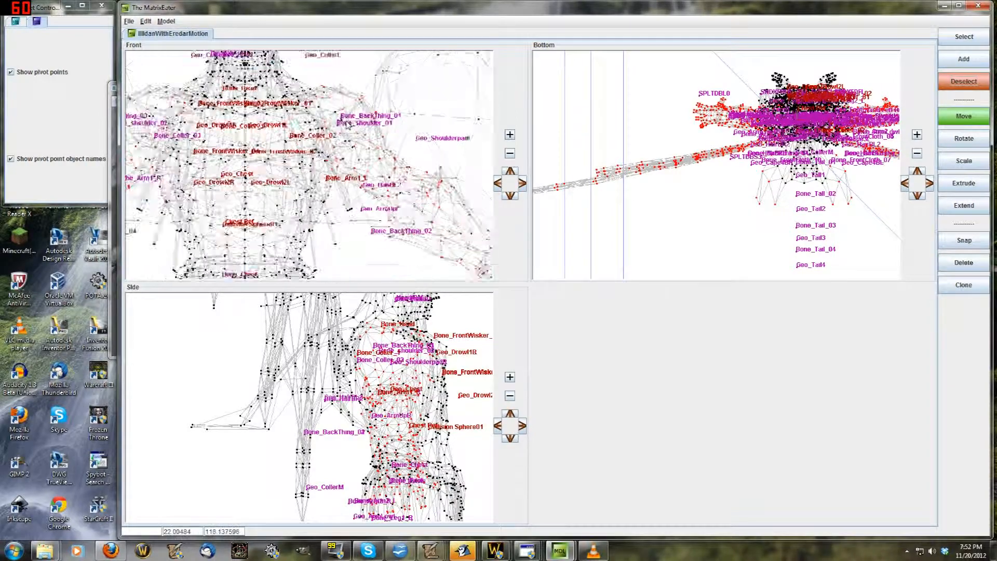
scroll(346, 123, down, 7)
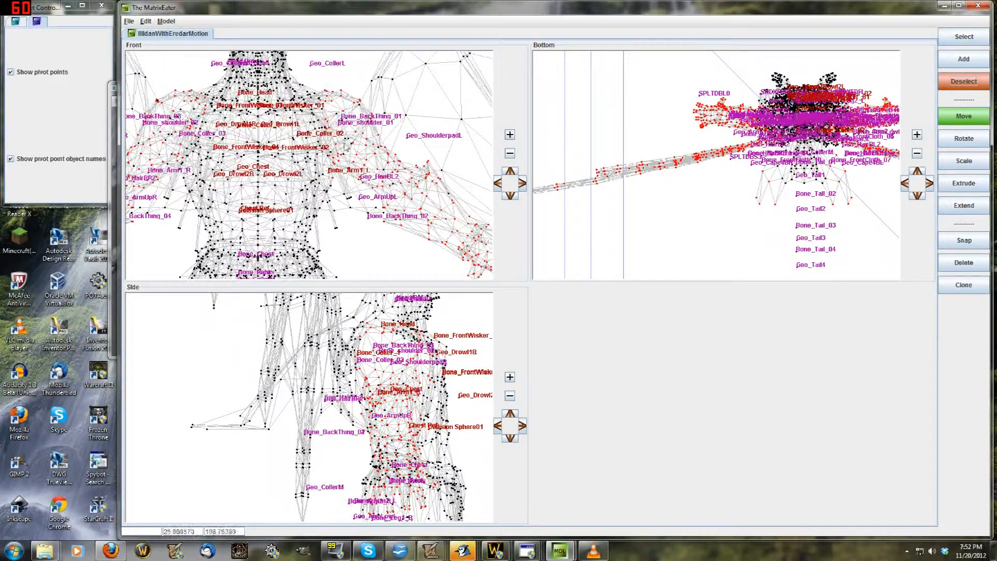
middle_drag(286, 140, 335, 166)
scroll(254, 165, up, 4)
scroll(254, 165, down, 4)
scroll(347, 175, up, 3)
scroll(411, 149, up, 3)
middle_drag(411, 148, 390, 151)
scroll(391, 151, down, 2)
scroll(391, 151, down, 6)
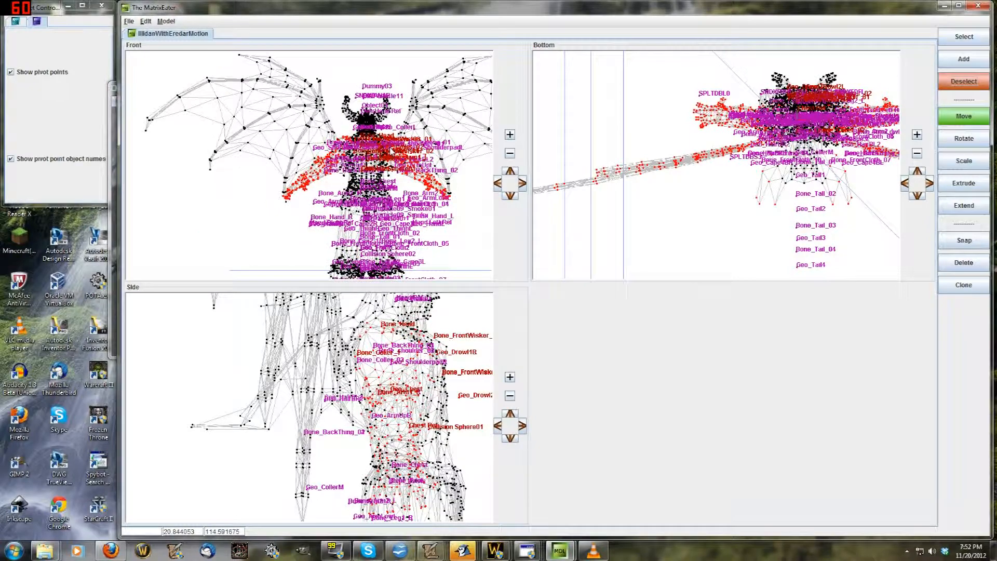
- Test-move the selected arm vertices above the model to inspect them, and undo the move
middle_drag(395, 136, 355, 171)
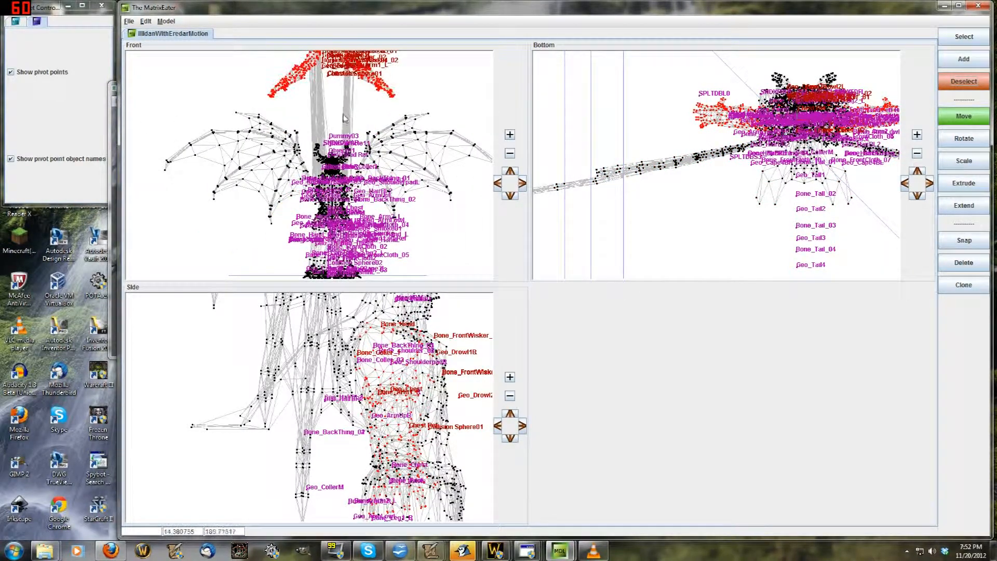
scroll(338, 125, up, 5)
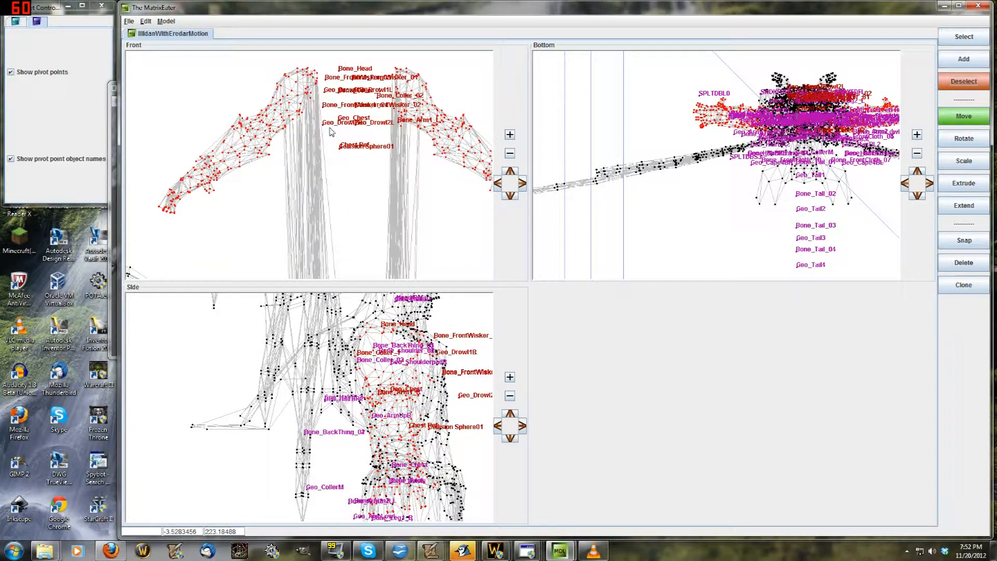
scroll(331, 132, down, 4)
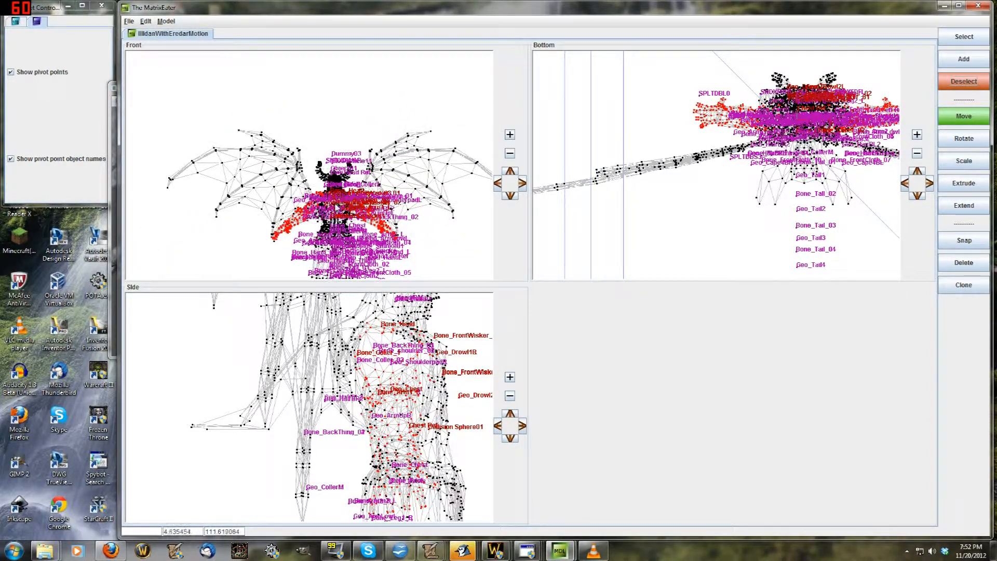
- Deselect the model's left arm and shoulder vertices, keeping only its right arm selected
scroll(274, 188, up, 6)
scroll(275, 188, down, 4)
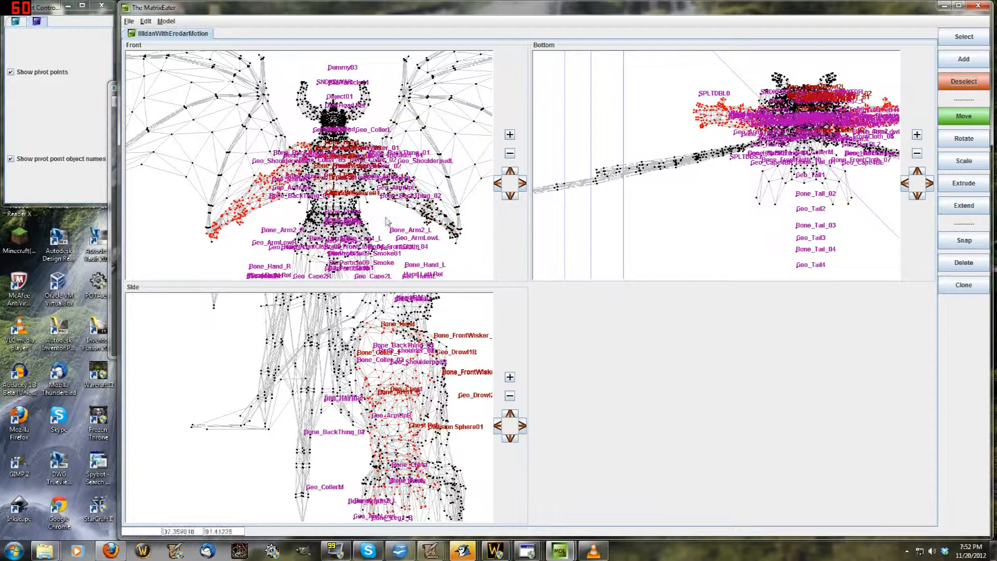
scroll(315, 172, up, 3)
middle_drag(304, 180, 356, 174)
scroll(343, 171, up, 1)
scroll(328, 169, down, 2)
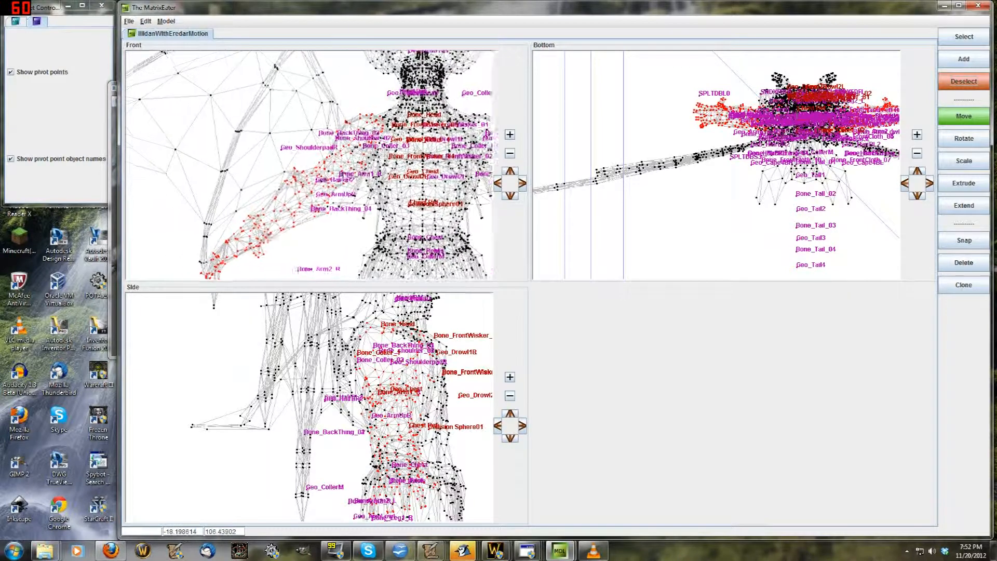
- Start reassigning the right arm's matrix with bone parents displayed, and add Geo_ShoulderpadR to the new references
scroll(320, 170, up, 1)
right_click(301, 161)
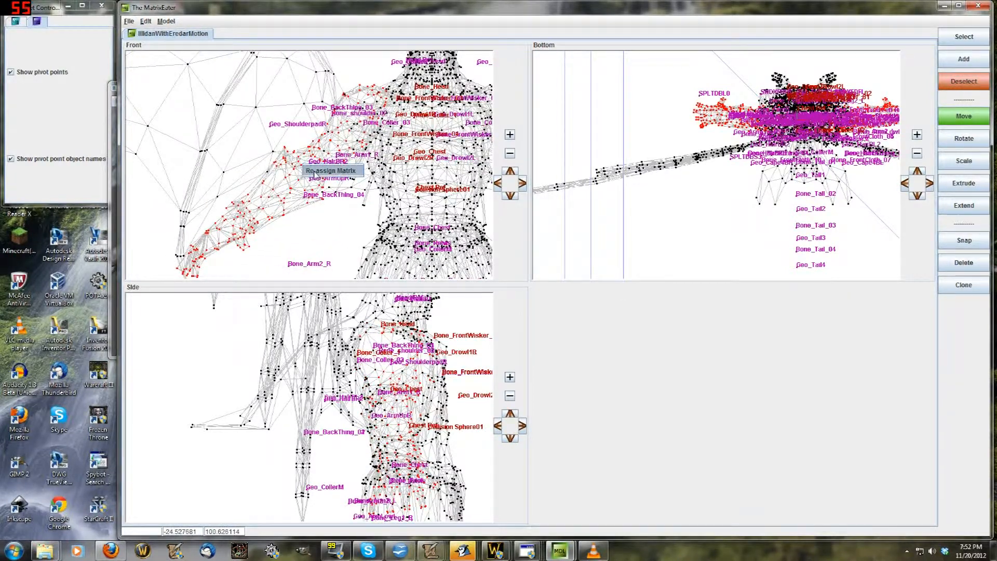
click(320, 174)
drag(683, 191, 687, 250)
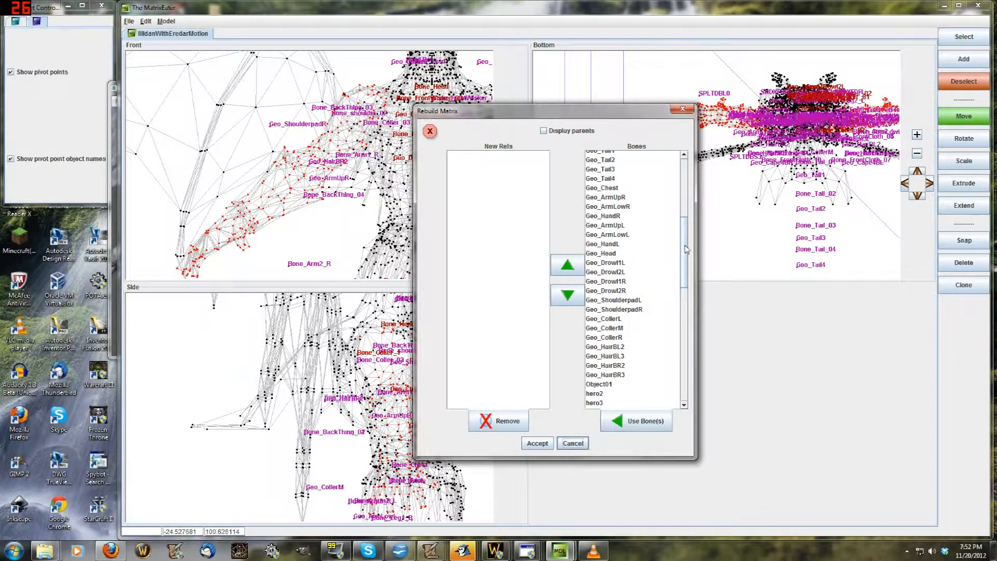
click(560, 134)
click(658, 310)
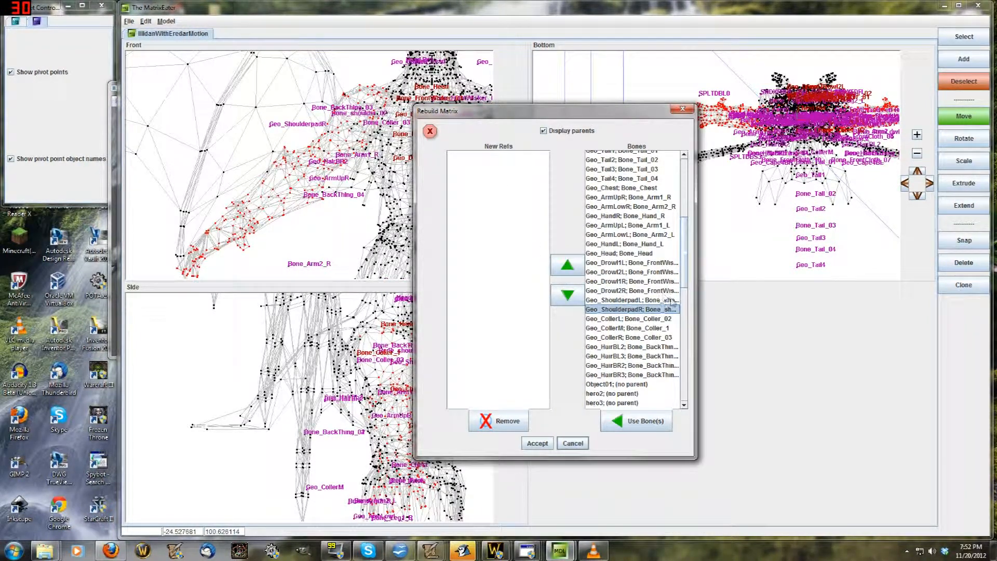
click(630, 419)
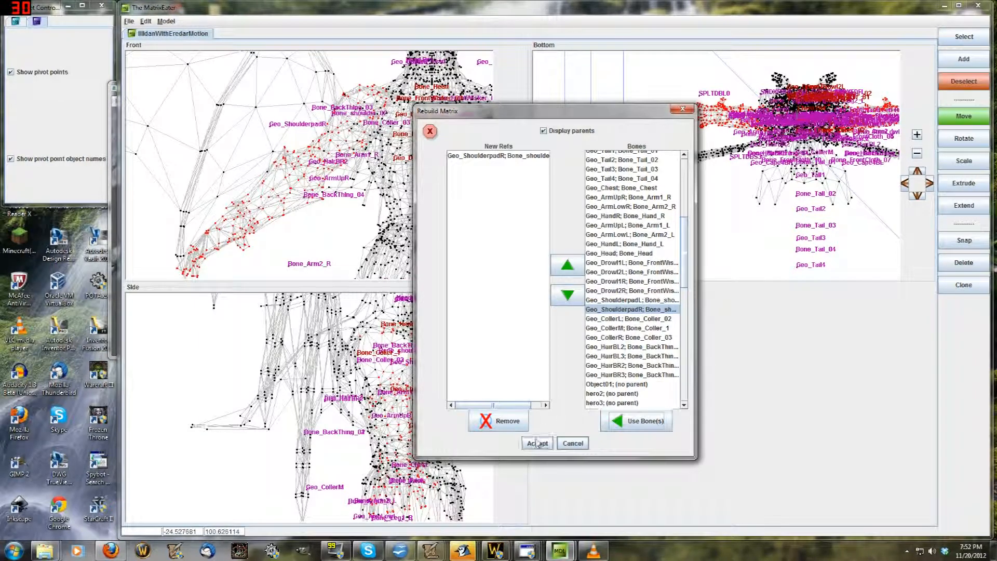
click(515, 158)
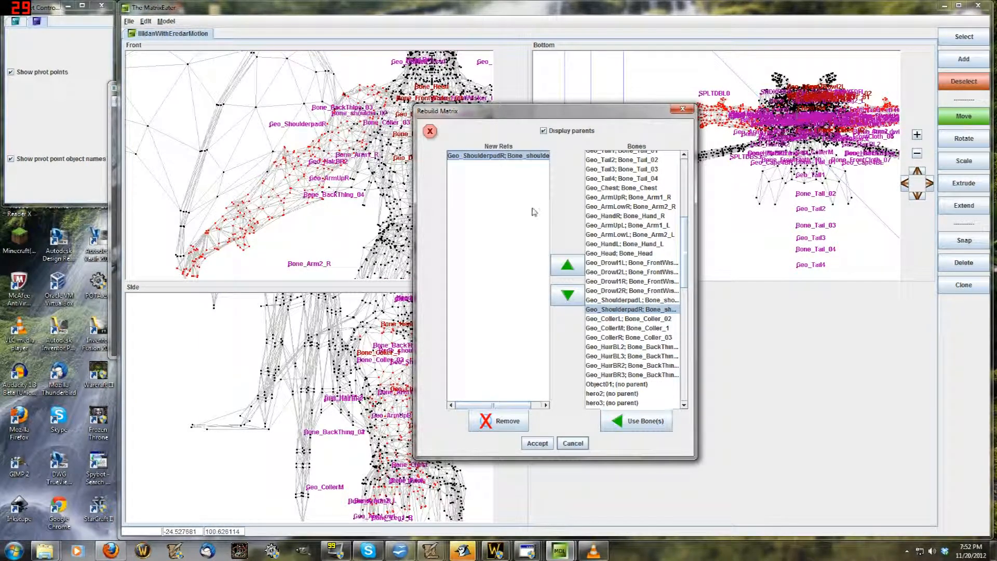
- Add Geo_Chest to the new references, place it above Geo_ShoulderpadR, and accept the rebuilt matrix
drag(682, 269, 691, 351)
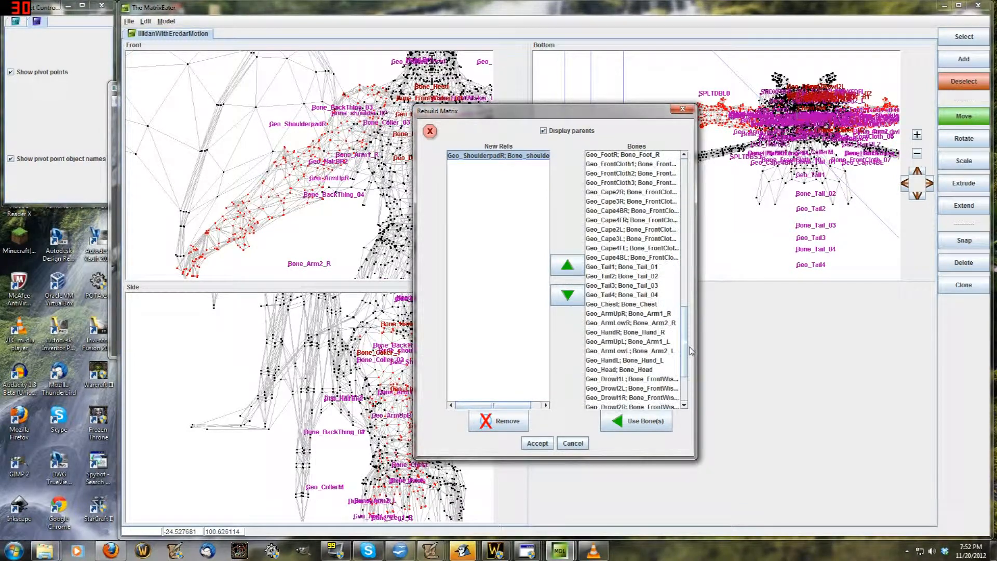
click(637, 304)
click(637, 422)
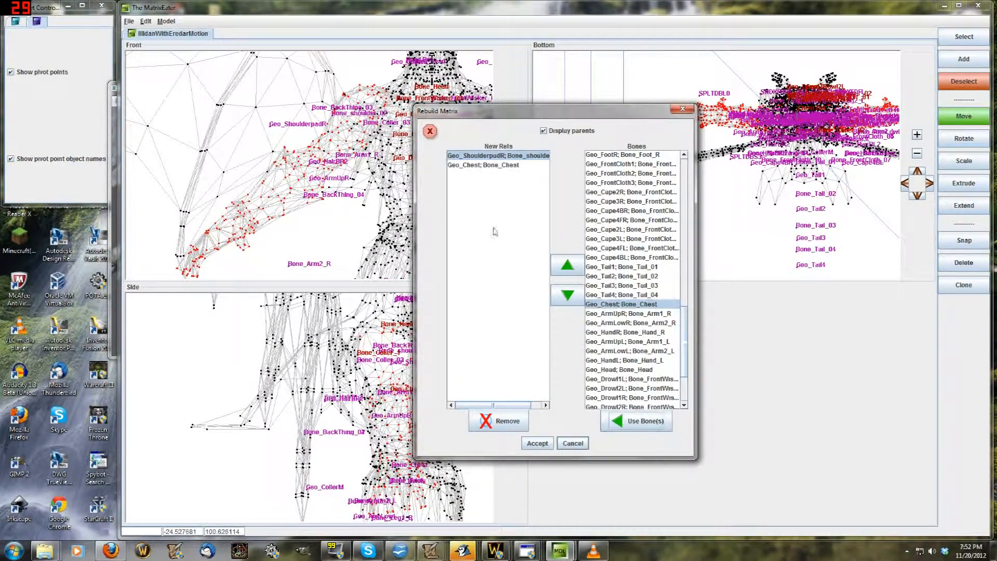
click(566, 266)
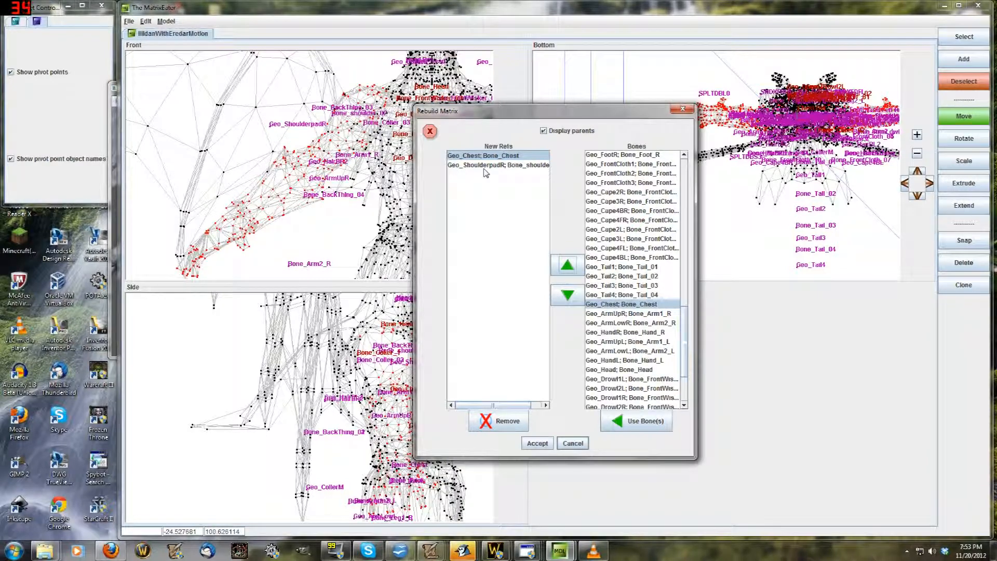
click(538, 444)
- Deselect the inner shoulder vertices next to the chest on the model's right arm
scroll(421, 114, up, 2)
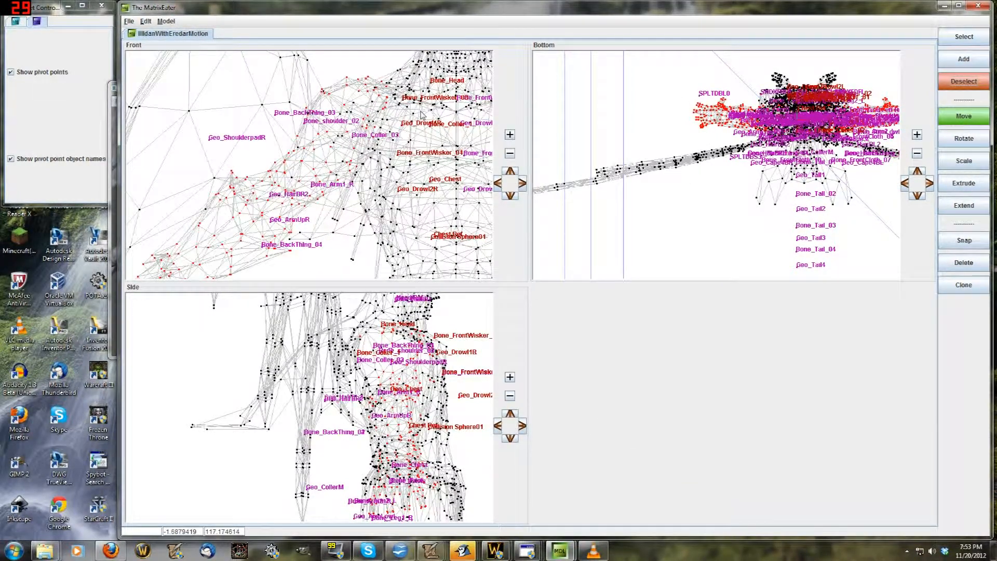
drag(425, 66, 342, 198)
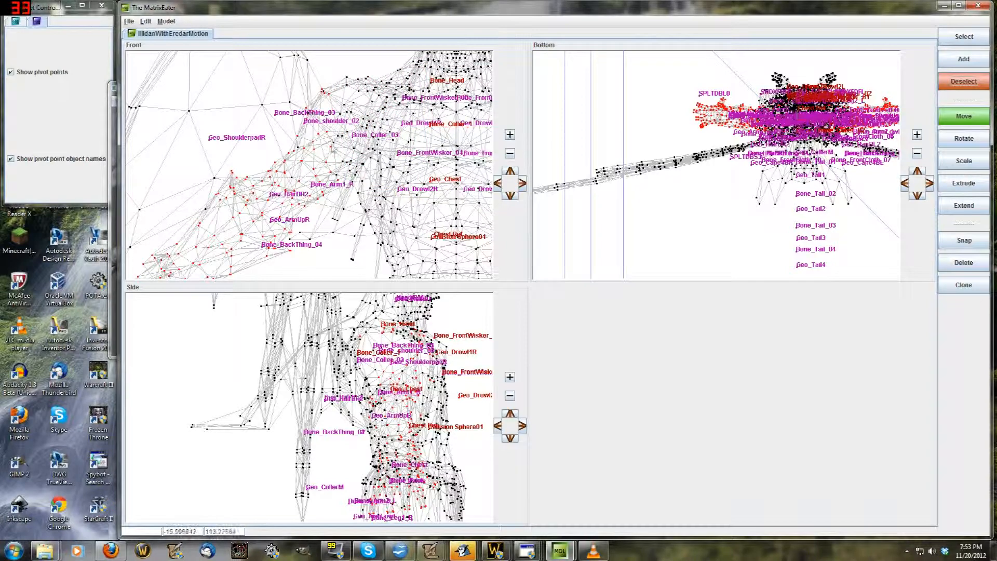
scroll(328, 134, down, 2)
- Reassign the matrix of the remaining selected right shoulder and arm vertices to a single bone
right_click(314, 135)
click(325, 142)
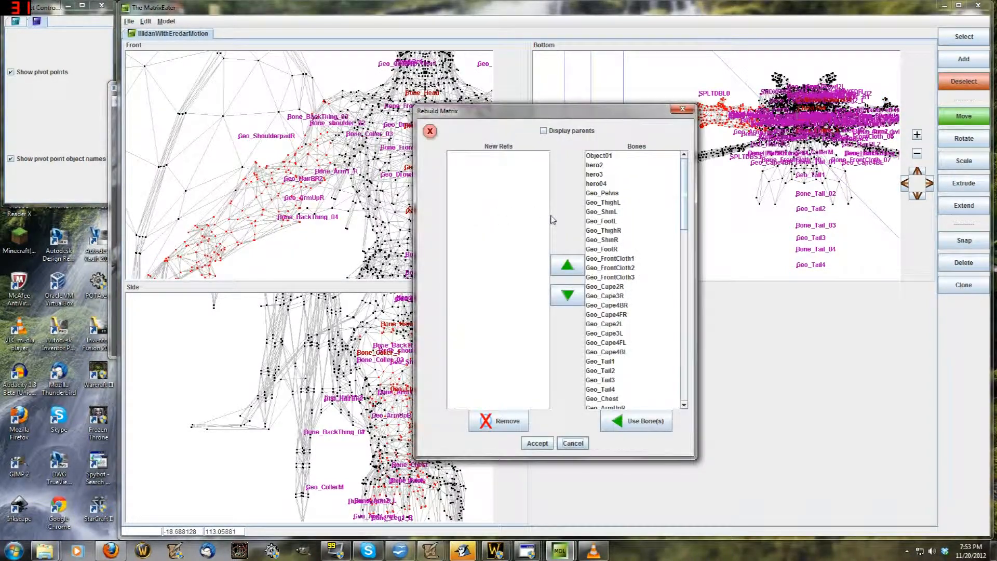
drag(685, 196, 686, 255)
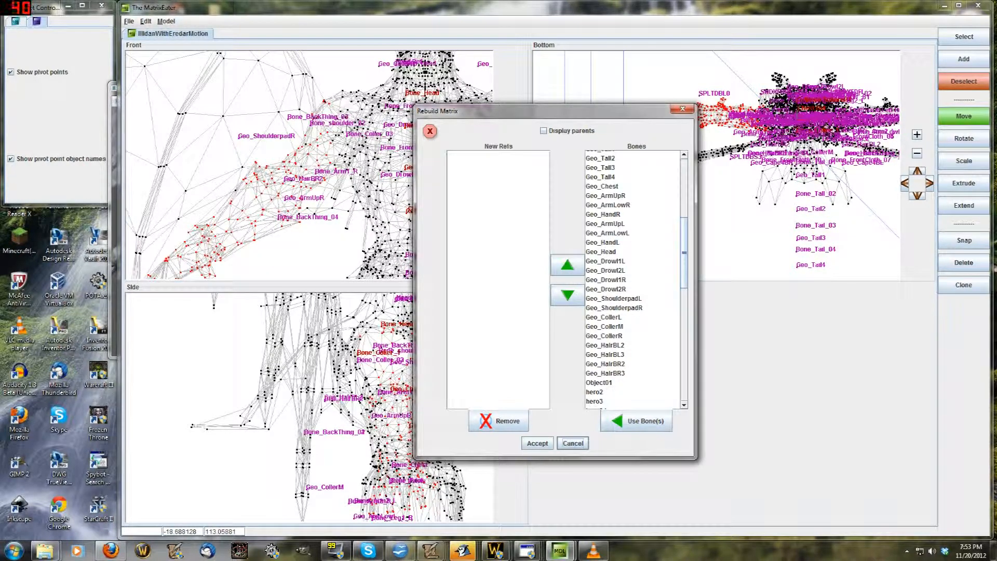
drag(684, 241, 703, 372)
click(652, 340)
click(636, 420)
click(537, 443)
- Deselect the outer shoulder vertices at the top of the model's right arm
scroll(334, 174, up, 2)
scroll(334, 174, down, 3)
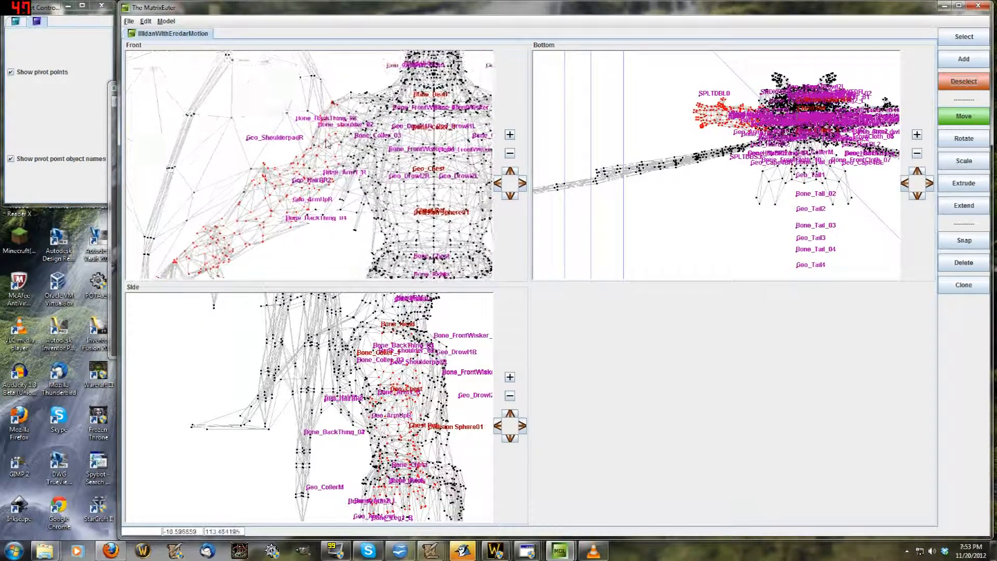
drag(388, 118, 359, 194)
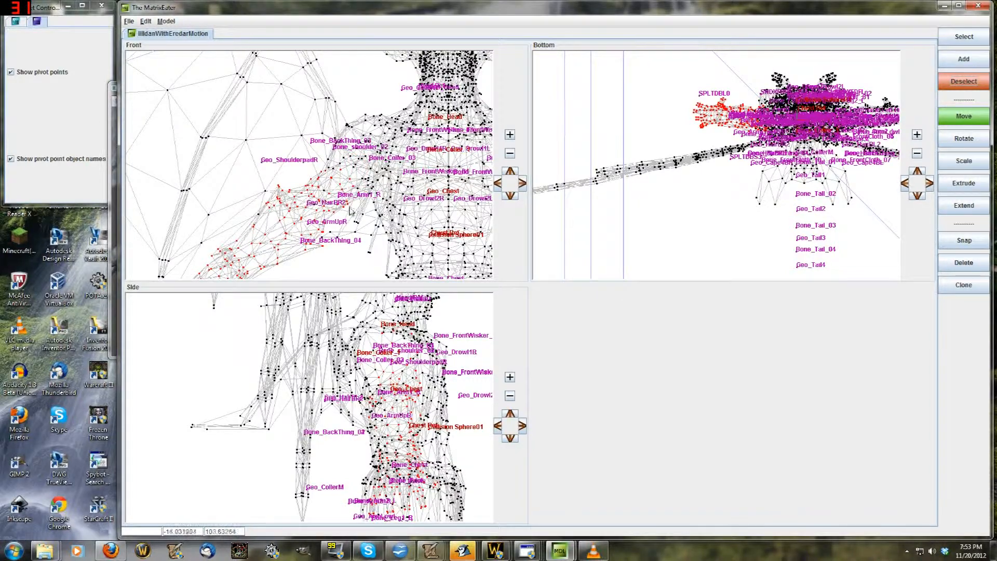
- Reassign the matrix of the selected right arm vertices to Geo_ArmUpR, whose parent is Bone_Arm1_R
scroll(354, 208, up, 4)
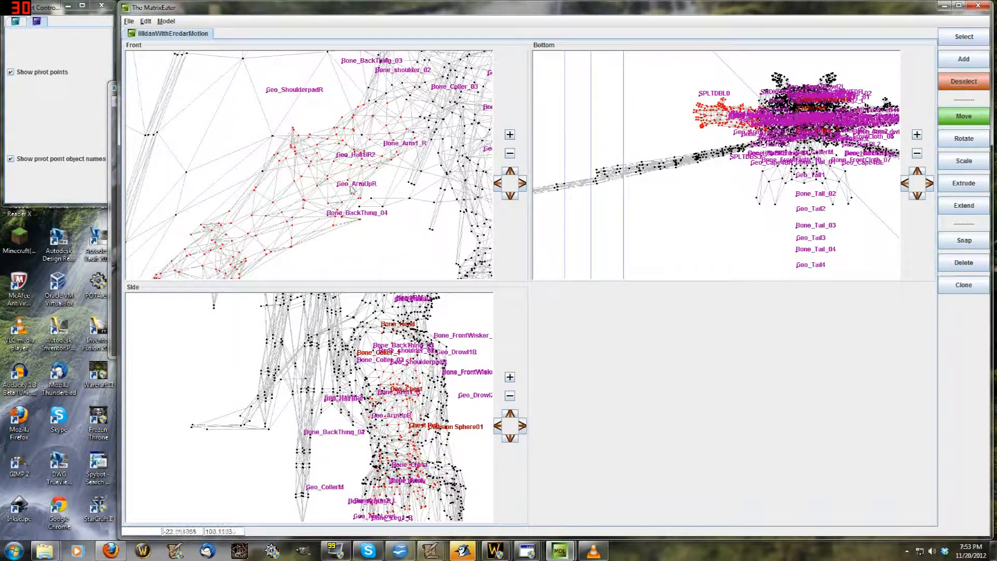
scroll(403, 144, down, 1)
right_click(359, 148)
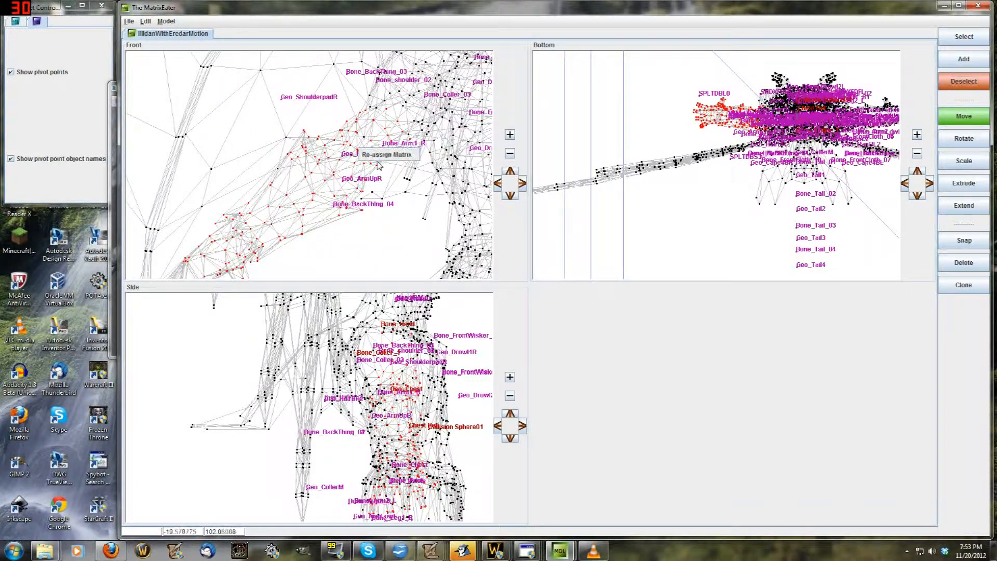
click(380, 155)
click(562, 132)
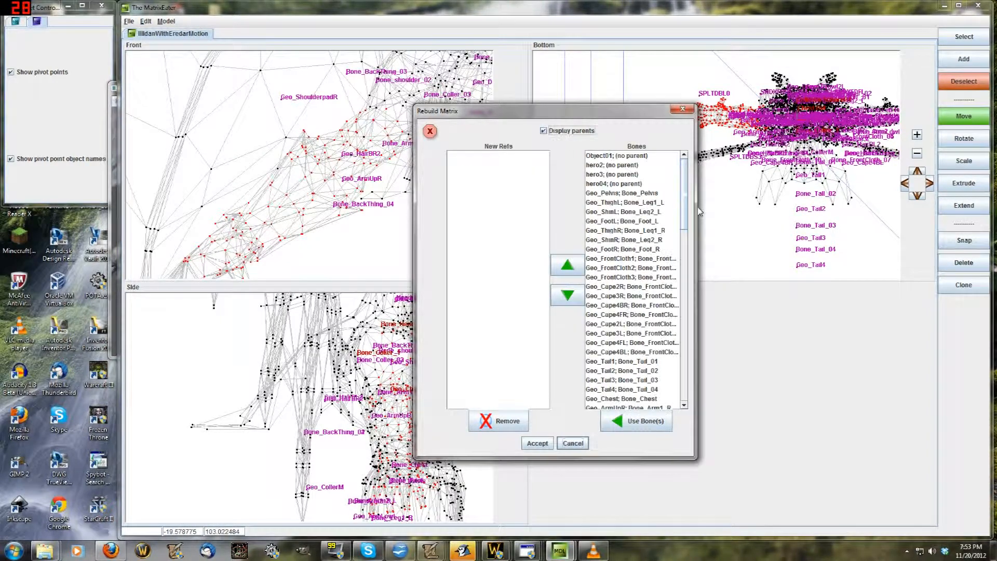
drag(687, 202, 685, 339)
click(671, 337)
key(Up)
click(627, 427)
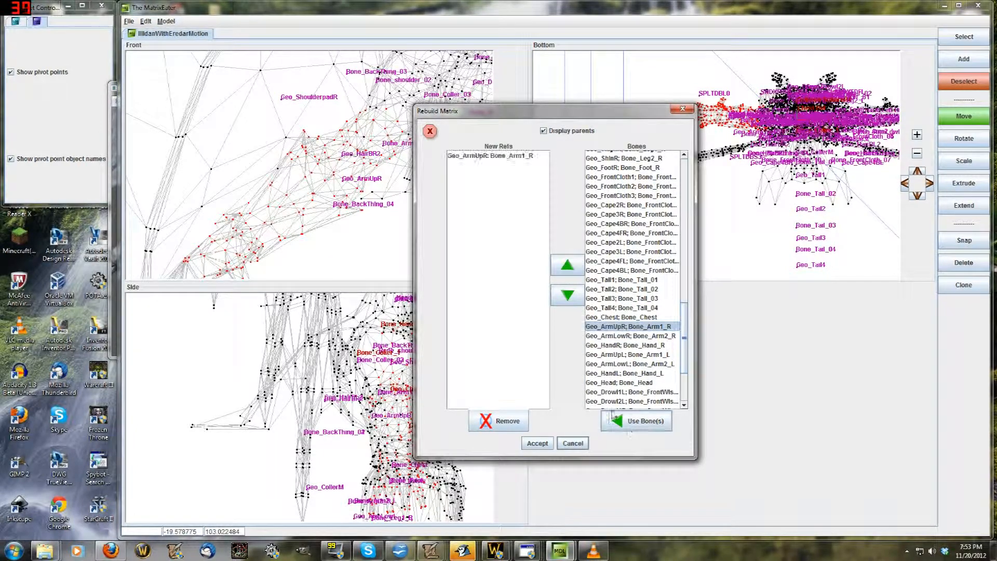
drag(477, 122, 544, 132)
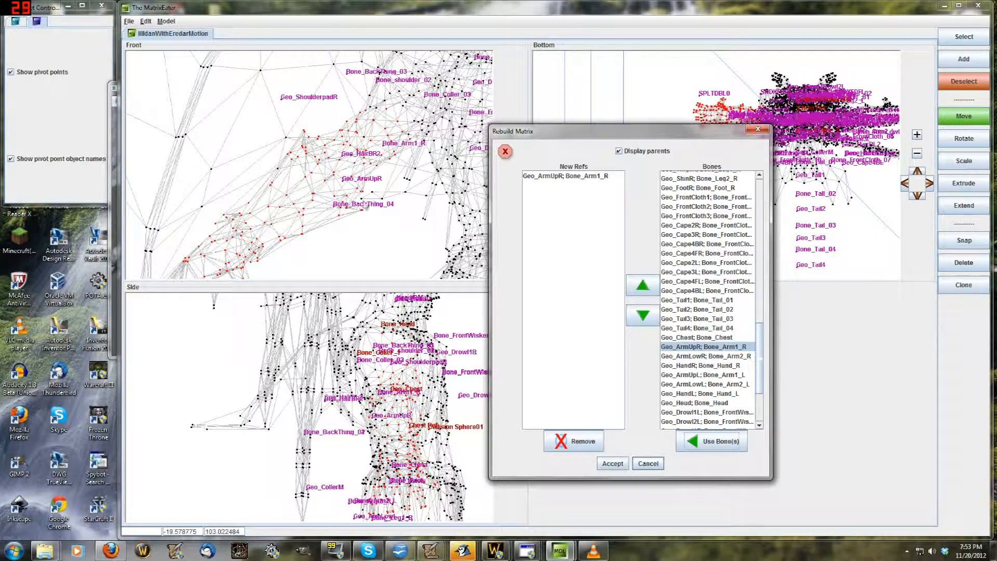
click(609, 463)
- Deselect the upper arm vertices, keeping the model's right forearm and hand selected
scroll(346, 220, down, 3)
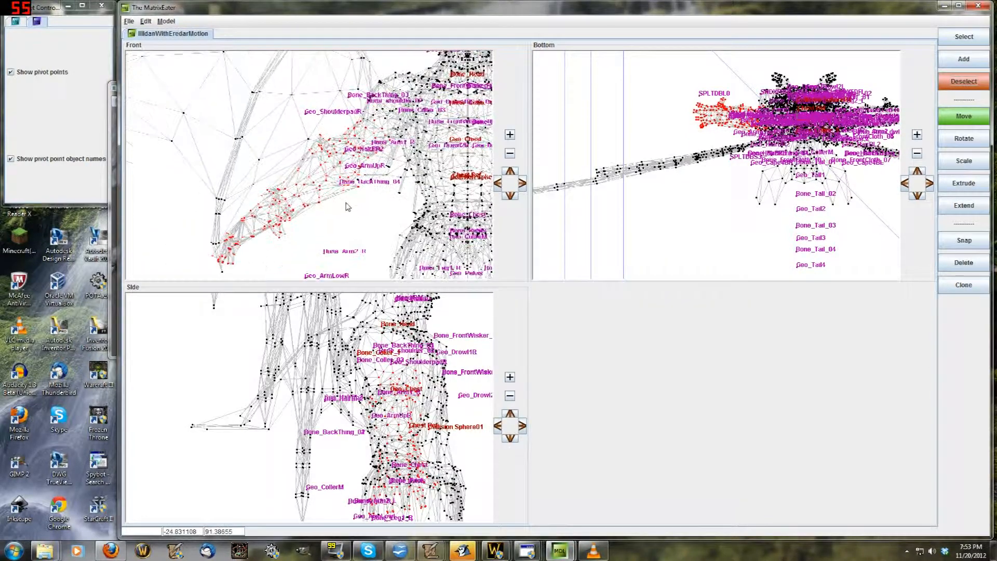
drag(407, 119, 342, 202)
scroll(312, 178, up, 2)
scroll(325, 225, down, 2)
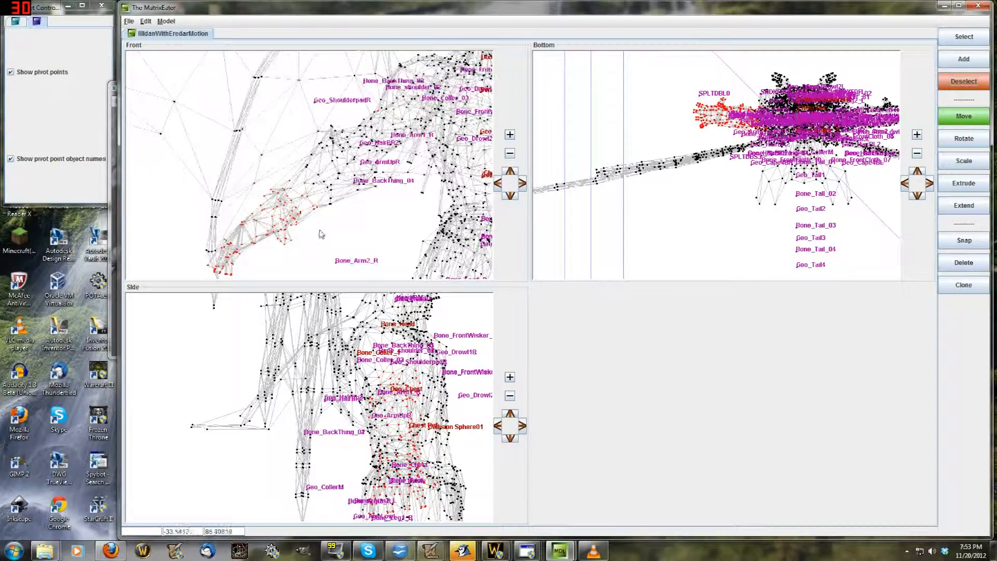
- Reassign the matrix of the selected right forearm and hand vertices to Geo_HandR
middle_drag(319, 230, 354, 217)
right_click(304, 208)
click(322, 214)
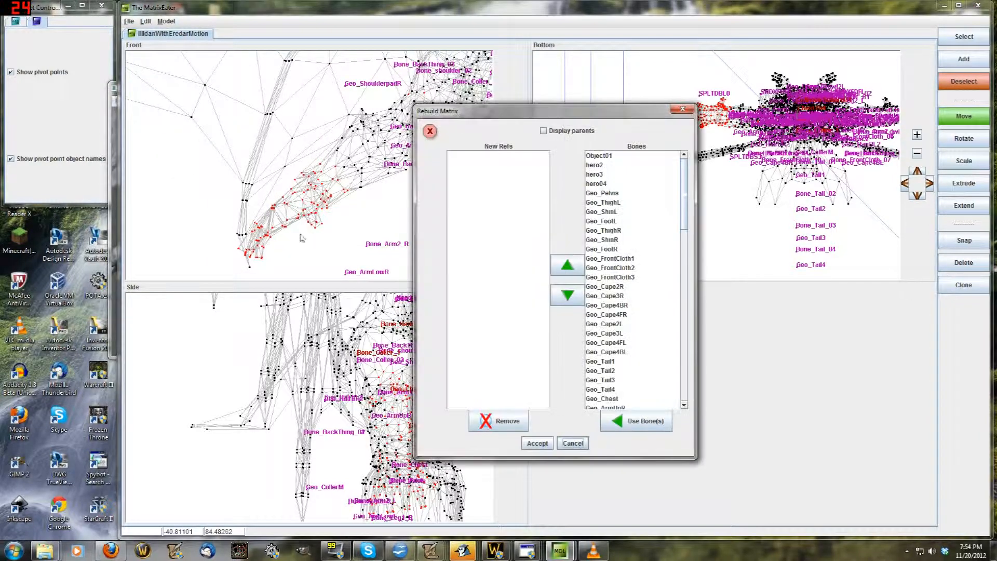
drag(684, 192, 697, 360)
click(630, 254)
click(645, 422)
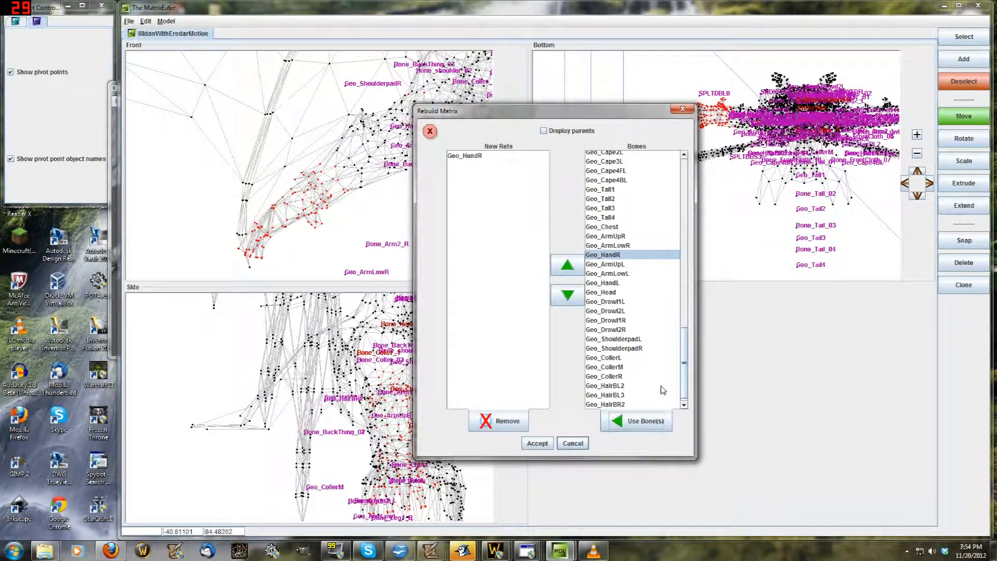
click(537, 443)
- Select the vertices of the model's left arm and hand in the Bottom view, replacing the previous selection
scroll(418, 205, down, 5)
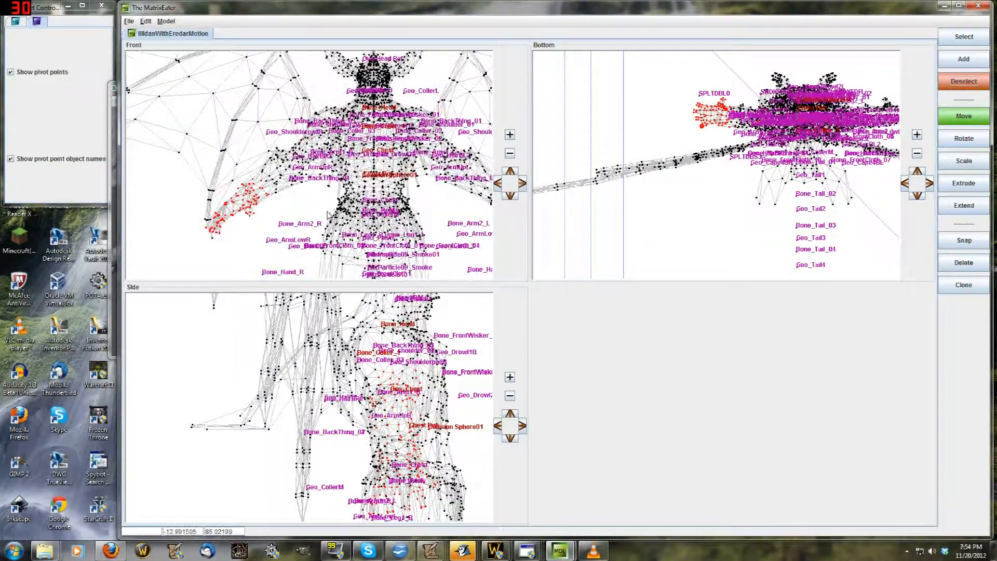
scroll(419, 205, up, 5)
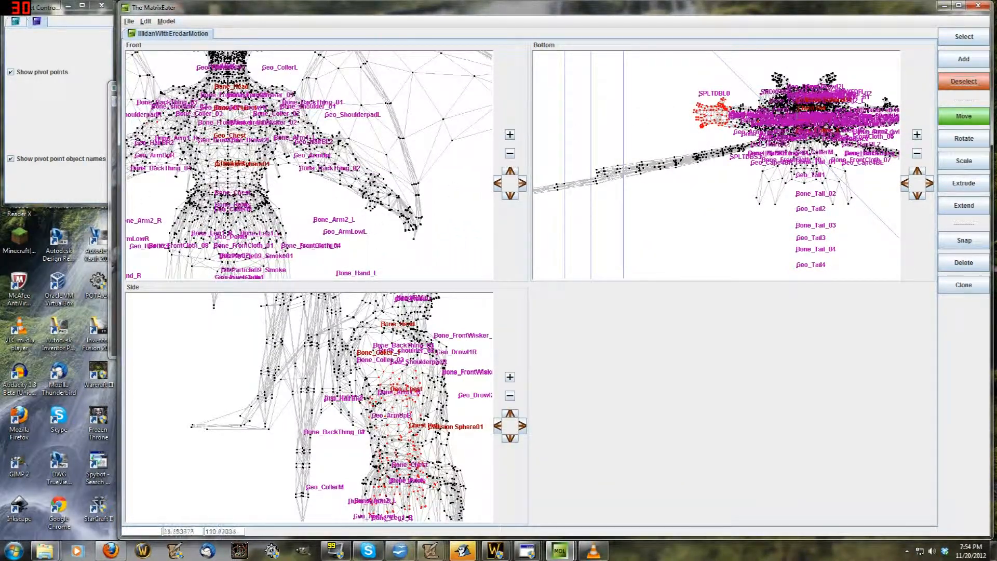
scroll(227, 103, down, 2)
right_click(241, 120)
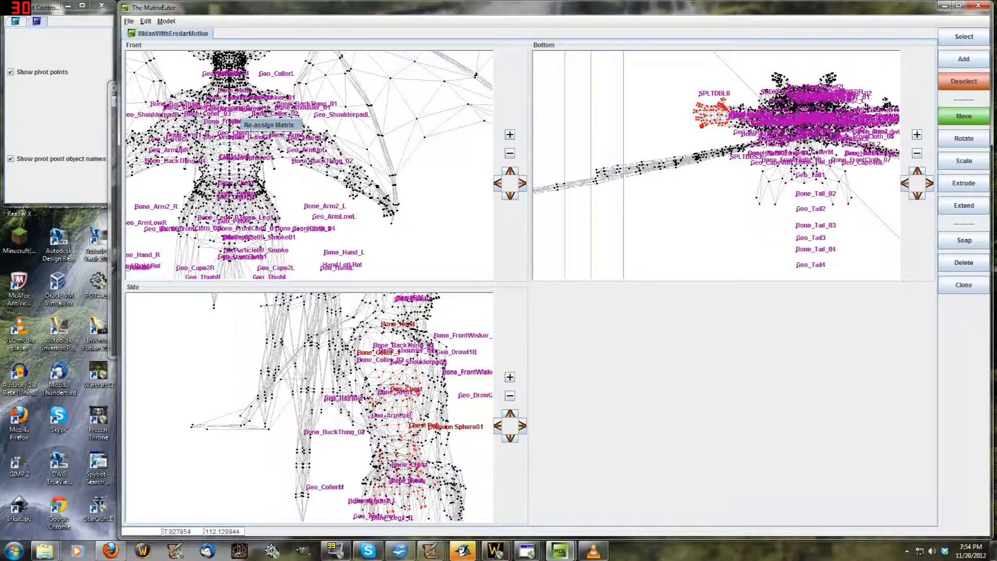
click(238, 106)
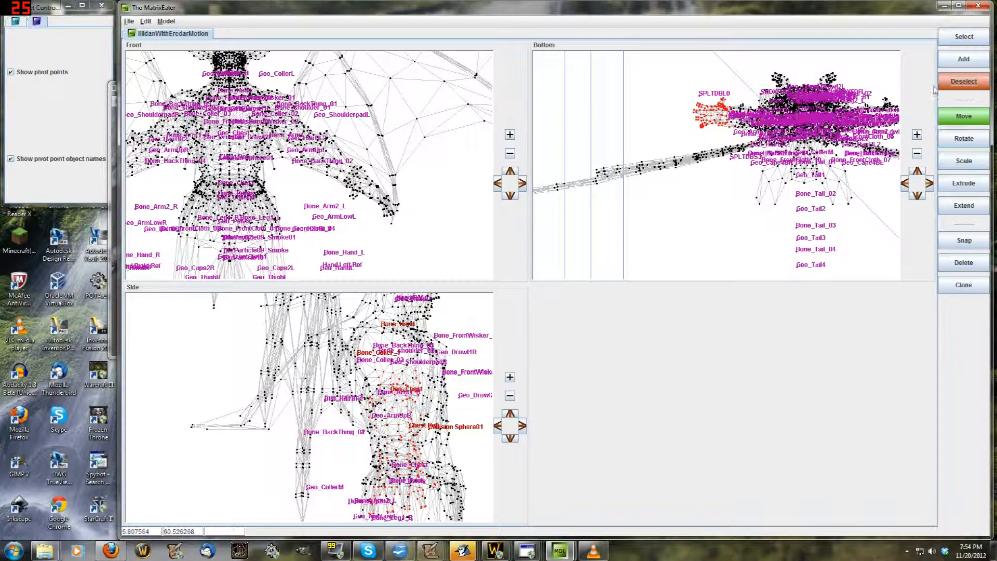
click(962, 40)
scroll(748, 87, up, 2)
middle_drag(882, 122, 691, 110)
scroll(701, 110, up, 3)
scroll(857, 75, up, 2)
drag(872, 64, 644, 179)
scroll(307, 155, up, 5)
middle_drag(303, 134, 343, 182)
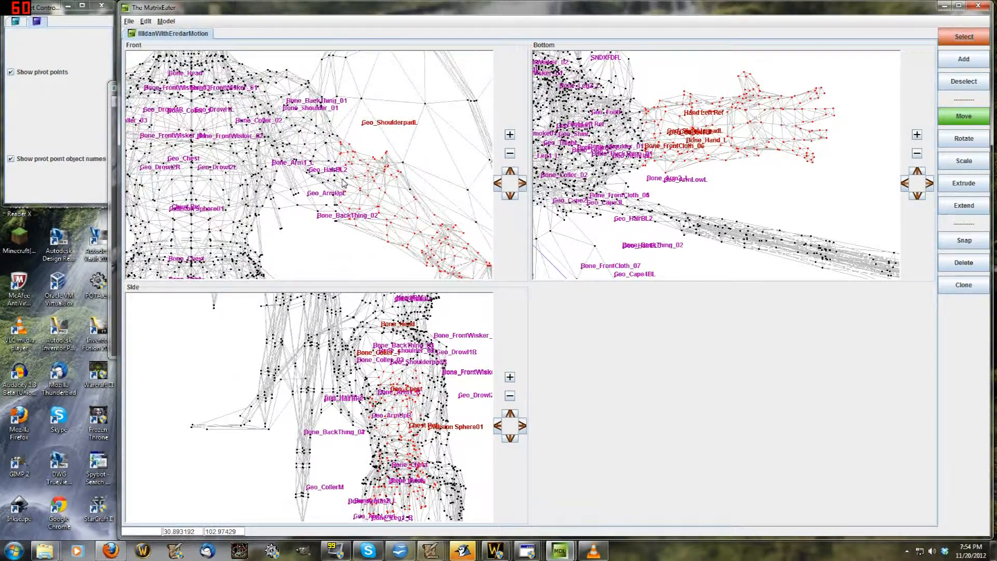
- Add the left shoulder vertices in the Front view to the left arm selection
key(shift)
shift+drag(328, 129, 300, 85)
middle_drag(325, 105, 342, 130)
key(shift)
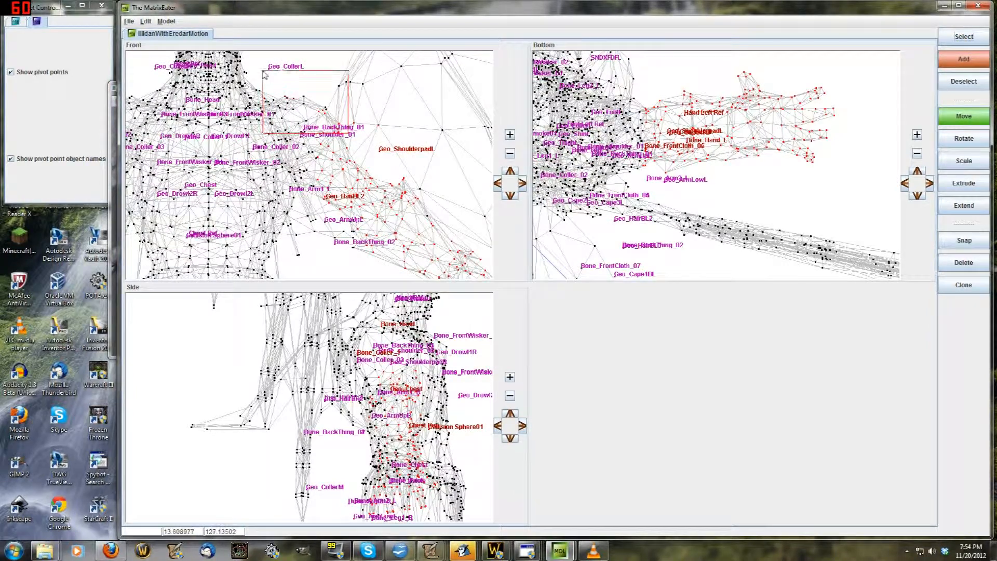
key(shift)
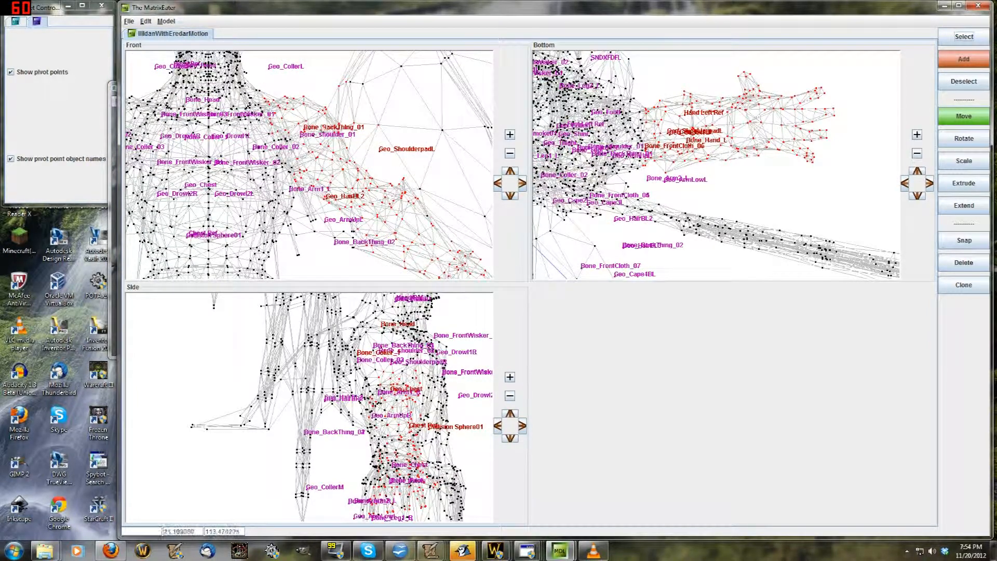
- Deselect the stray back and wing vertices behind the shoulder in the Side view
scroll(309, 180, up, 2)
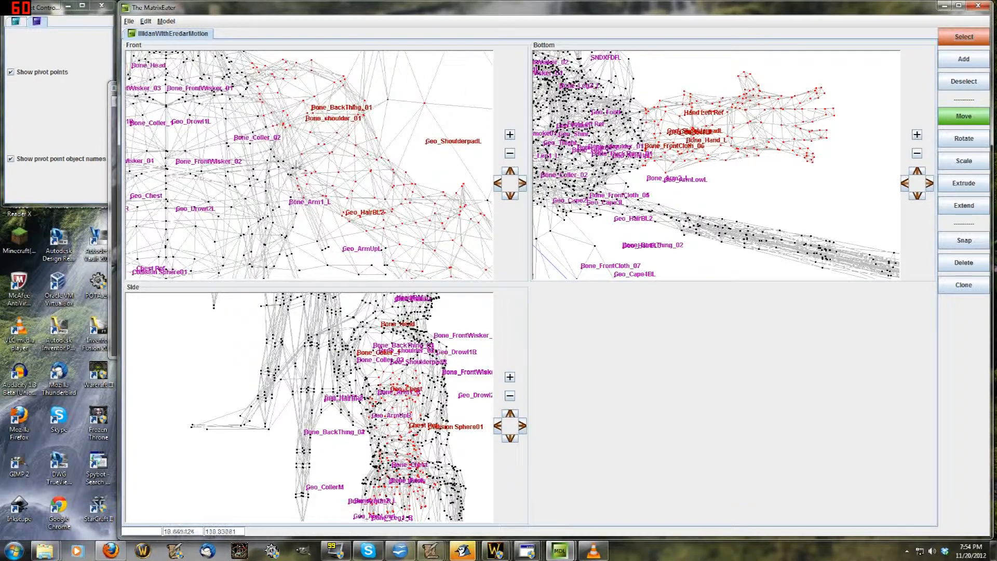
scroll(345, 369, up, 3)
scroll(345, 370, down, 6)
scroll(347, 369, up, 1)
click(964, 81)
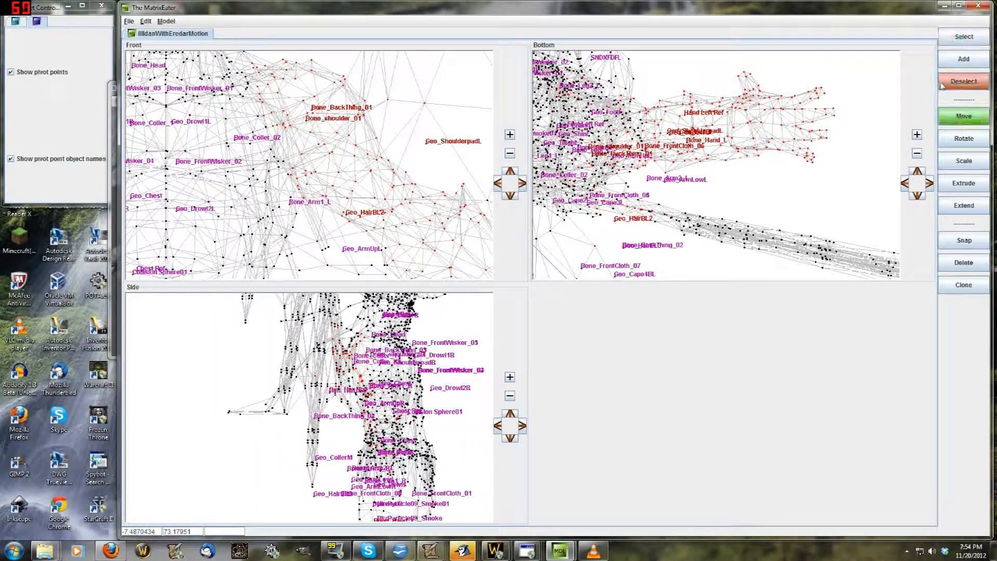
scroll(279, 323, up, 4)
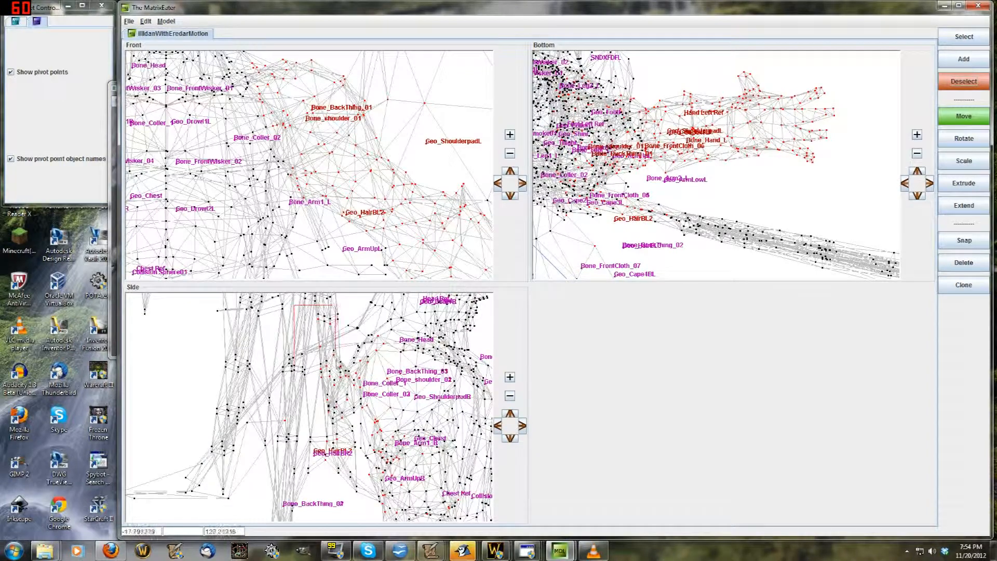
scroll(278, 329, up, 2)
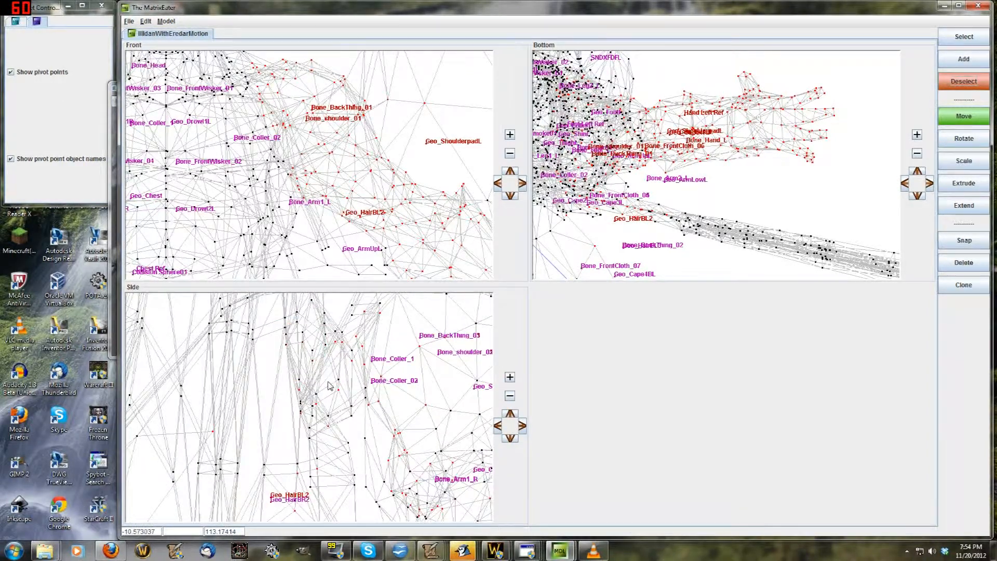
scroll(328, 385, down, 2)
drag(298, 383, 338, 438)
drag(338, 378, 345, 386)
middle_drag(344, 403, 323, 423)
middle_drag(330, 388, 342, 337)
drag(314, 333, 173, 467)
scroll(234, 432, down, 7)
scroll(258, 438, up, 4)
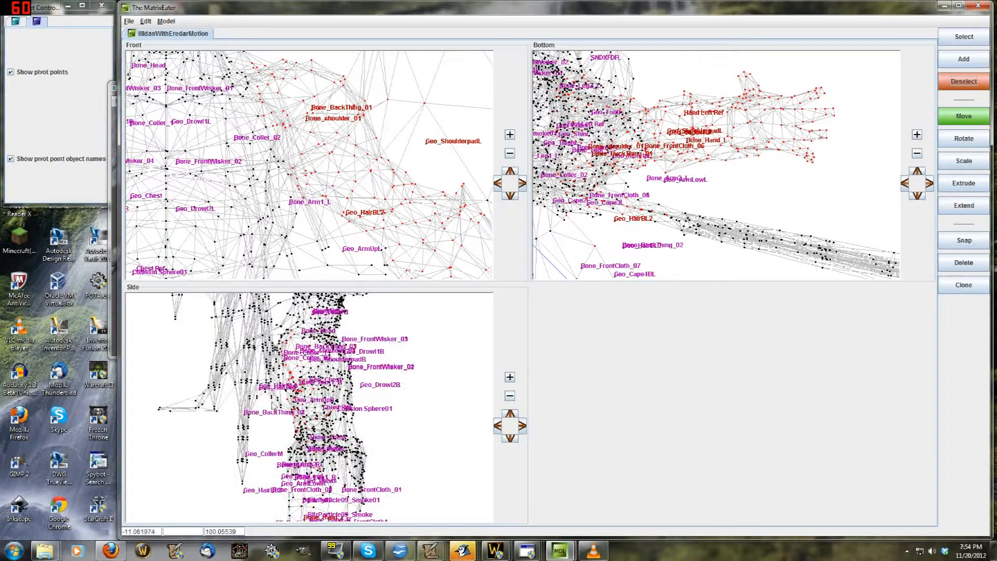
scroll(327, 231, down, 5)
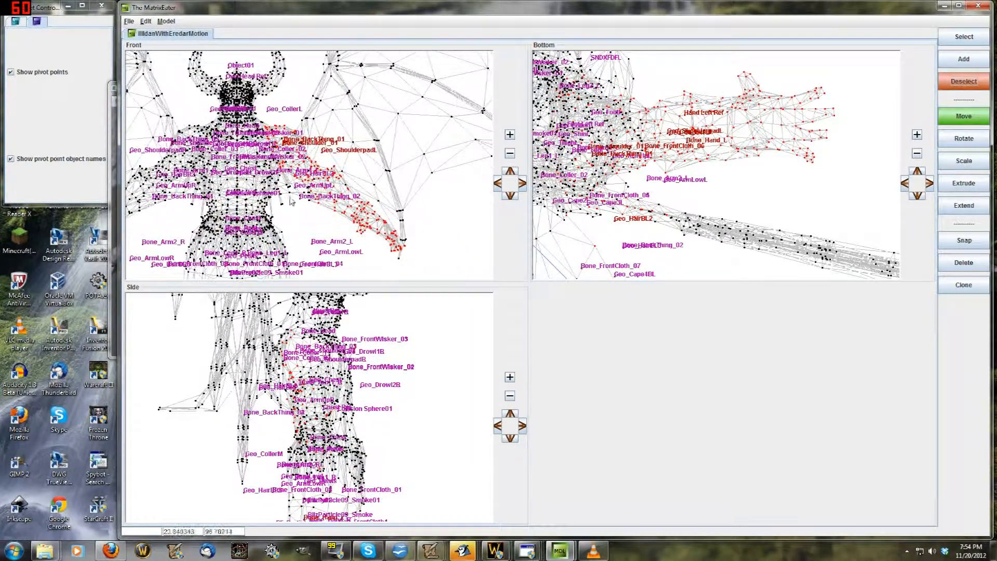
- Start reassigning the matrix of the selected left shoulder and arm vertices, adding Geo_Chest as a new reference
click(964, 36)
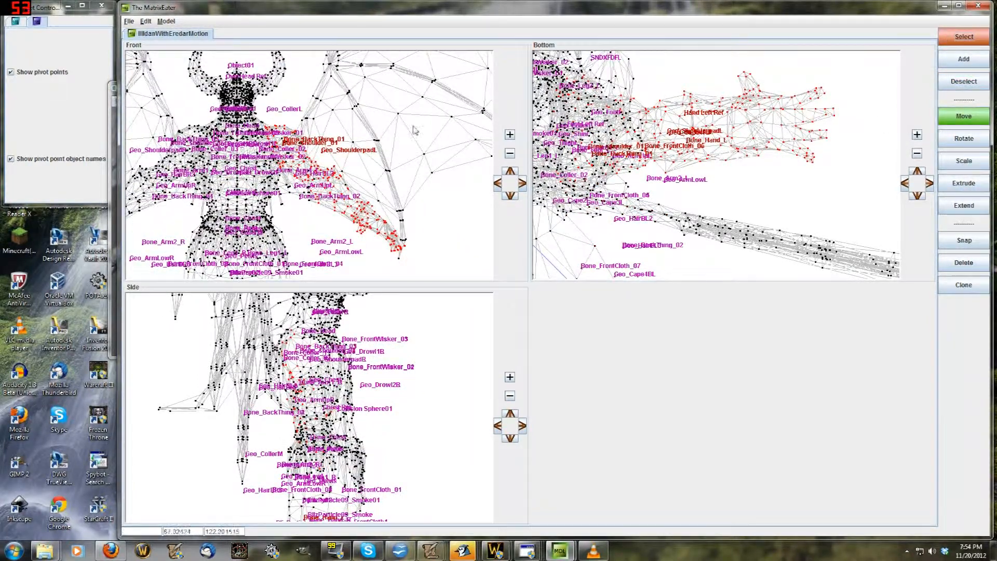
scroll(309, 115, up, 3)
scroll(309, 114, up, 3)
middle_drag(309, 114, 459, 151)
right_click(291, 147)
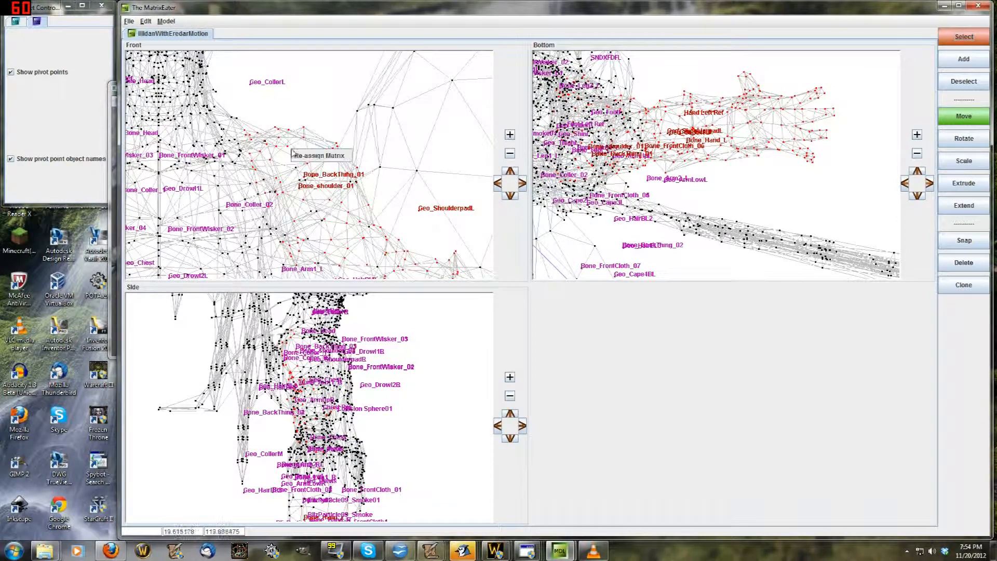
click(324, 157)
drag(686, 181, 686, 333)
click(604, 304)
click(646, 421)
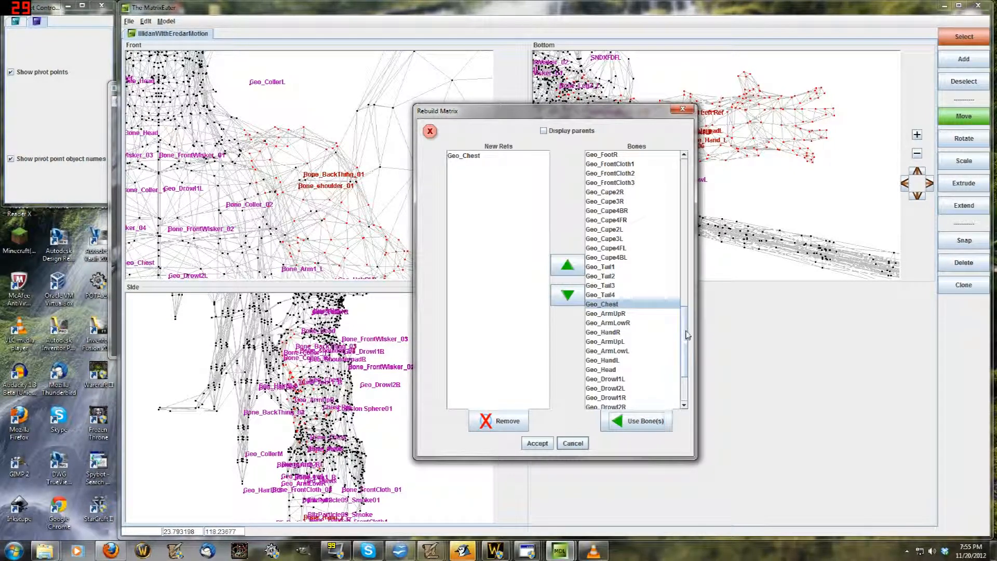
- Show the bones' parents, add Geo_ShoulderpadL as the second reference, and apply the rebuilt matrix
click(577, 132)
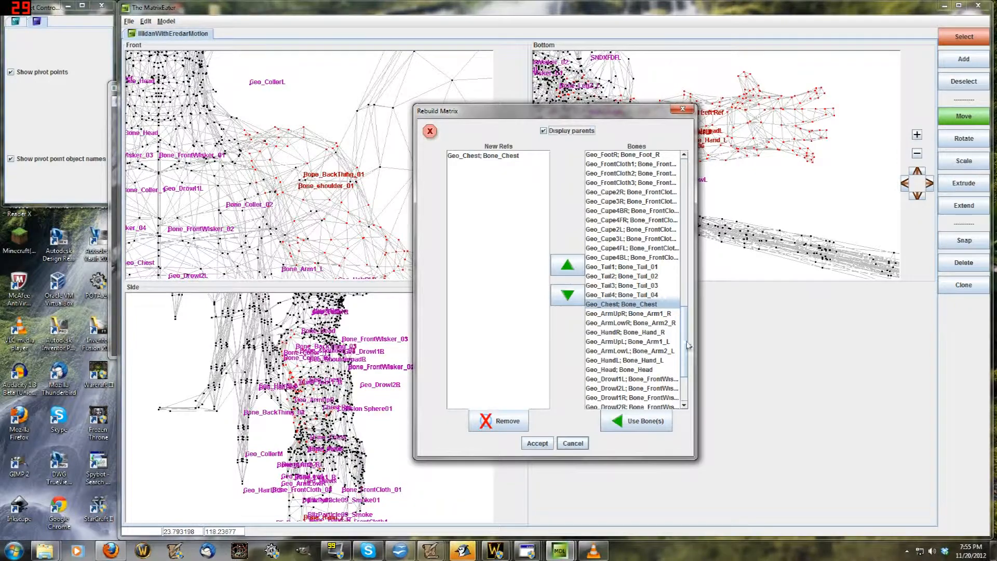
drag(689, 344, 689, 357)
click(634, 298)
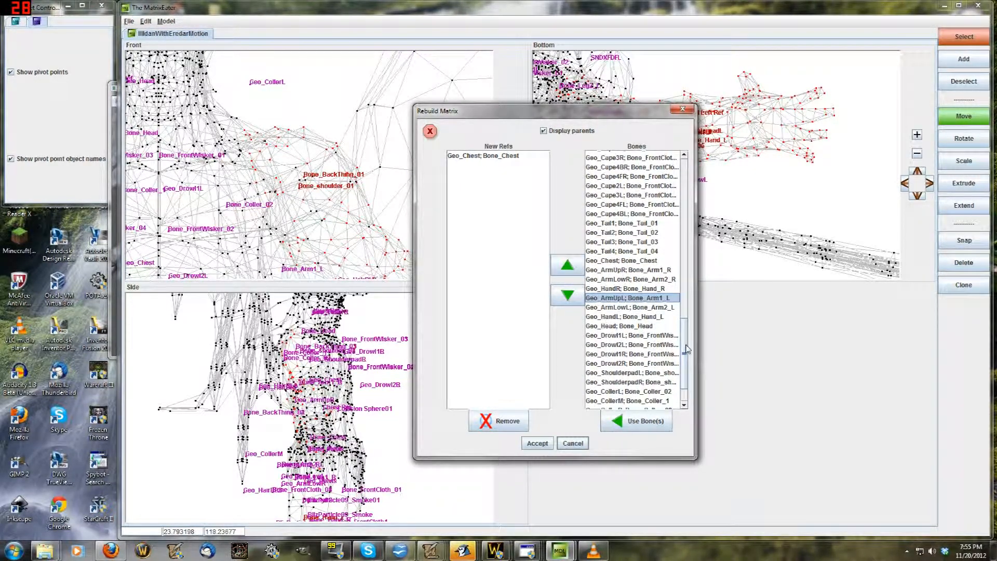
drag(687, 349, 687, 364)
click(650, 332)
click(653, 416)
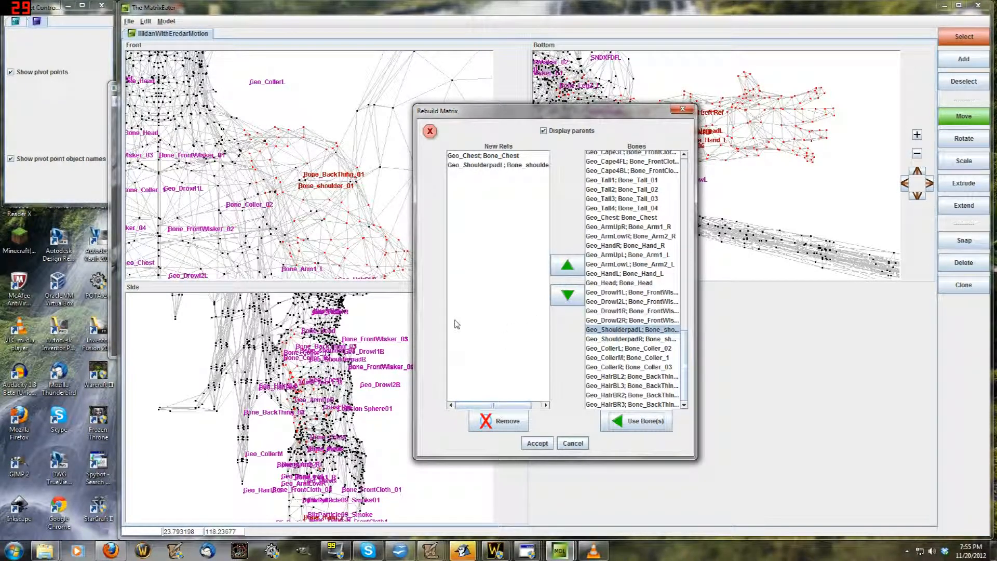
click(538, 443)
- Deselect the inner shoulder vertices nearest the neck on the model's left side
drag(210, 109, 290, 180)
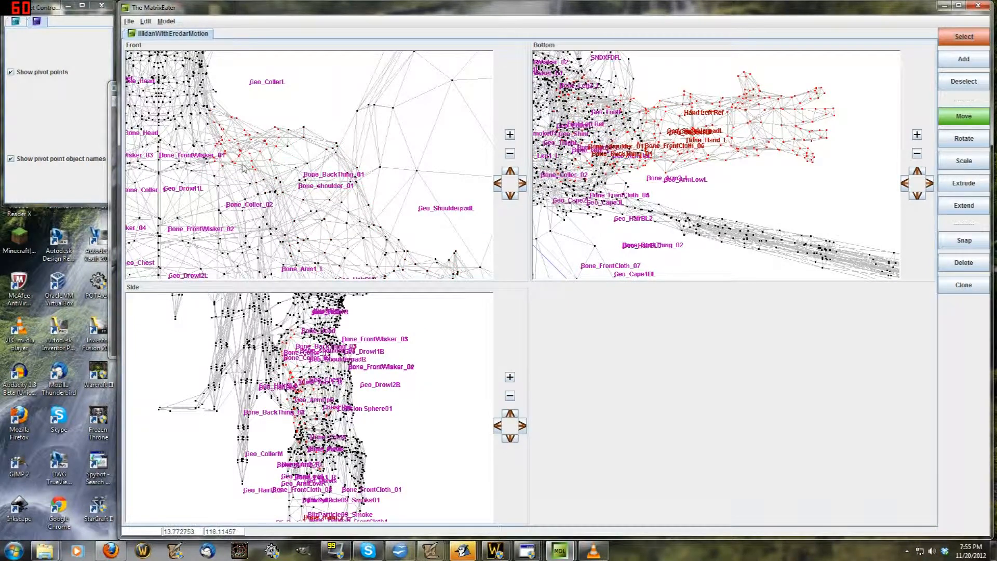
key(ctrl+z)
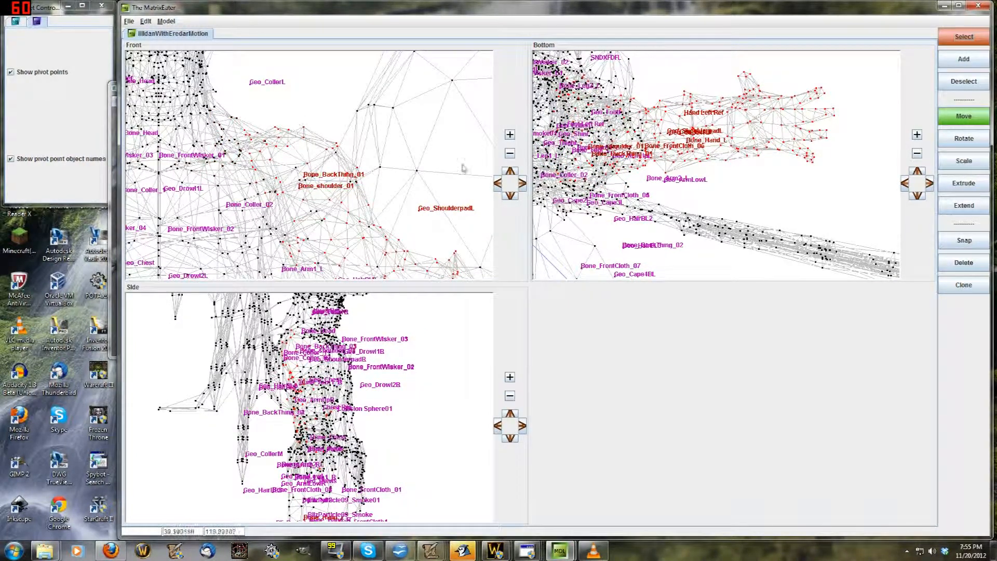
click(950, 82)
drag(167, 110, 284, 200)
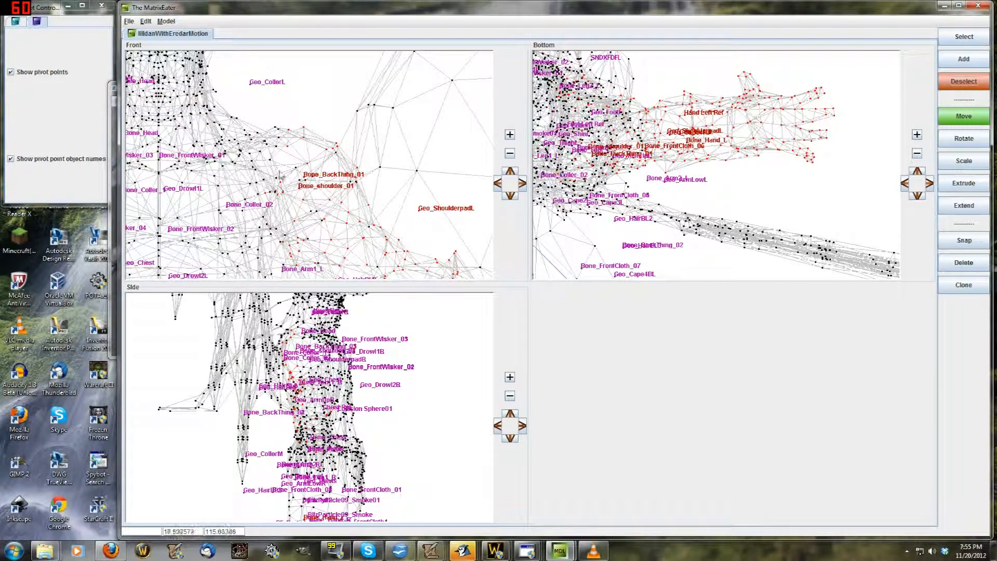
drag(250, 118, 298, 167)
drag(270, 104, 308, 145)
- Reassign the matrix of the remaining selected left shoulder and arm vertices to Geo_ShoulderpadL alone
scroll(307, 146, down, 2)
middle_drag(314, 182, 276, 147)
right_click(275, 147)
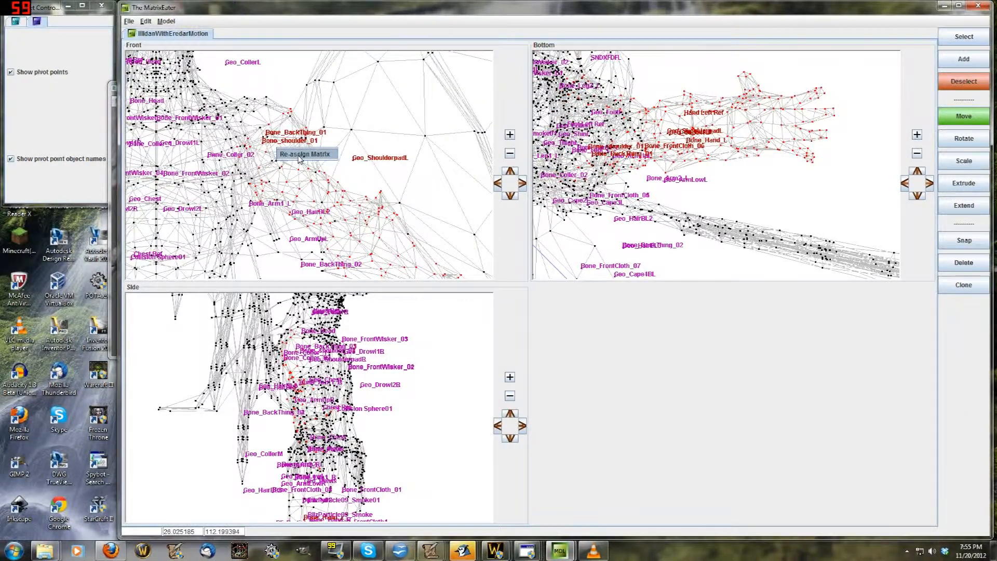
click(295, 155)
drag(684, 197, 637, 262)
click(635, 417)
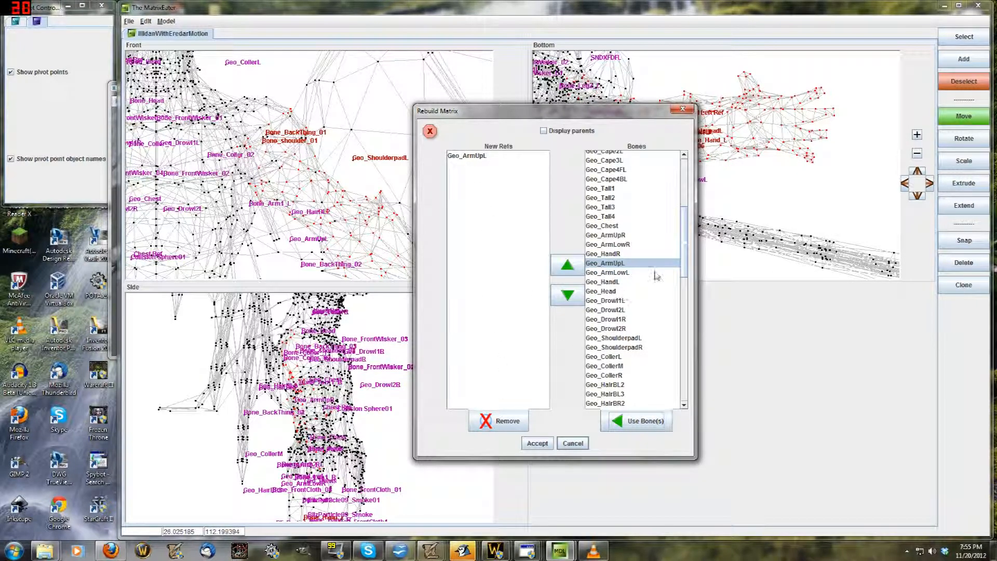
click(468, 155)
click(501, 421)
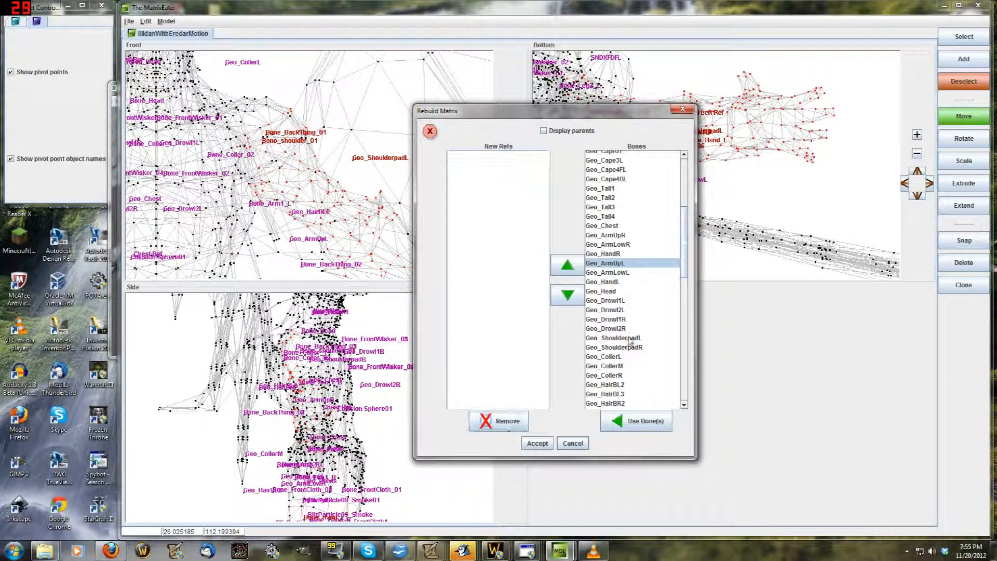
click(618, 338)
click(637, 421)
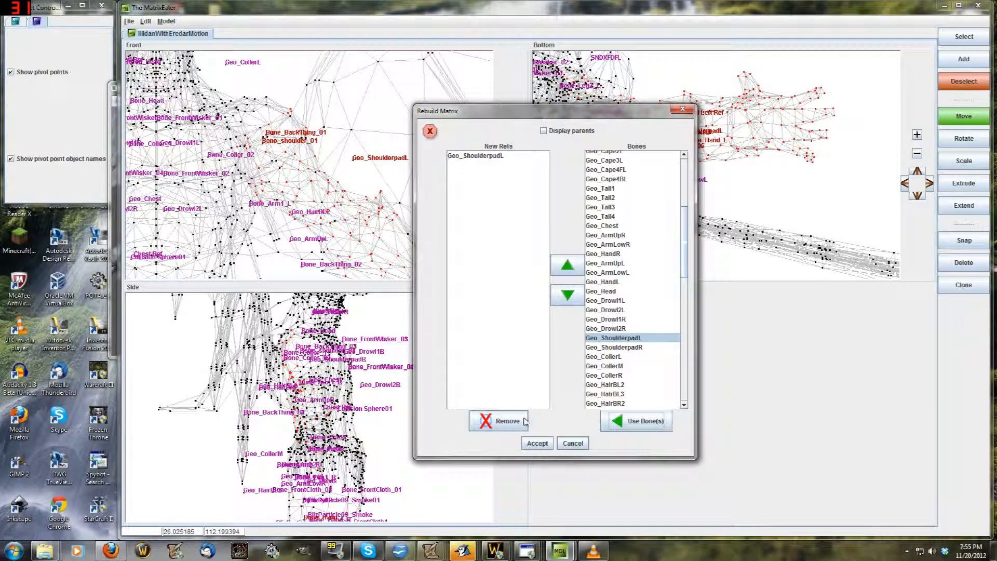
click(538, 443)
- Deselect the outer left shoulder vertices and reassign the matrix of the remaining left arm vertices to Geo_ArmUpL
drag(341, 98, 290, 178)
drag(234, 167, 276, 228)
scroll(307, 207, down, 2)
middle_drag(306, 234, 261, 201)
scroll(262, 201, up, 3)
right_click(294, 176)
click(319, 181)
drag(685, 204, 689, 363)
click(612, 283)
click(612, 301)
click(639, 420)
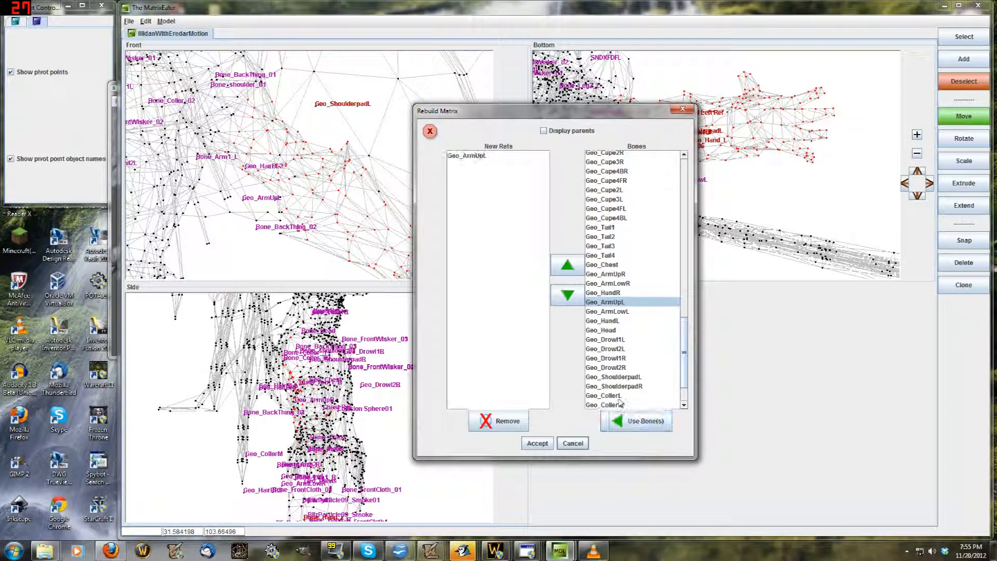
click(537, 442)
- Deselect the upper arm vertices on the model's left arm
scroll(295, 146, down, 2)
drag(220, 95, 296, 185)
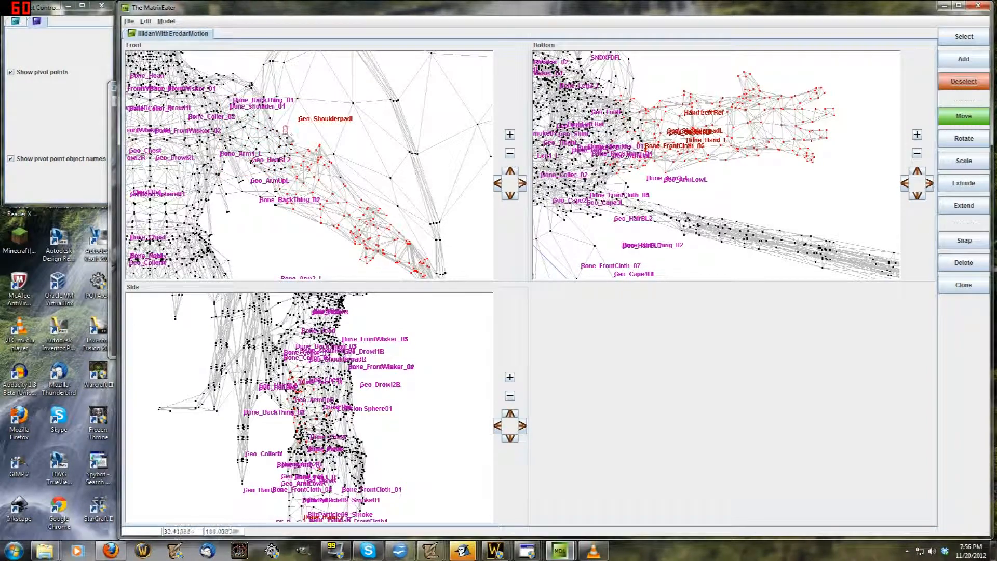
right_click(294, 150)
click(321, 155)
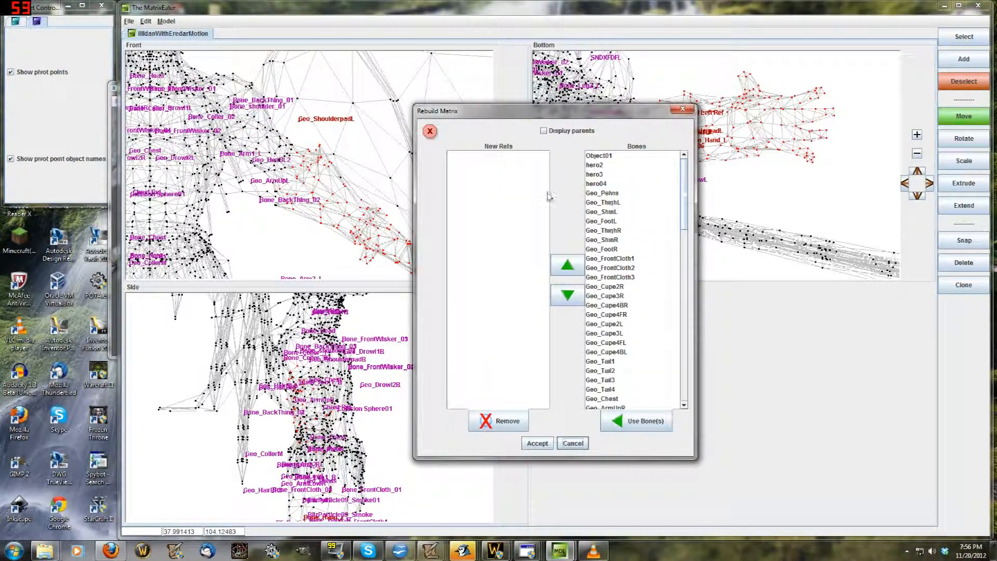
drag(686, 210, 685, 245)
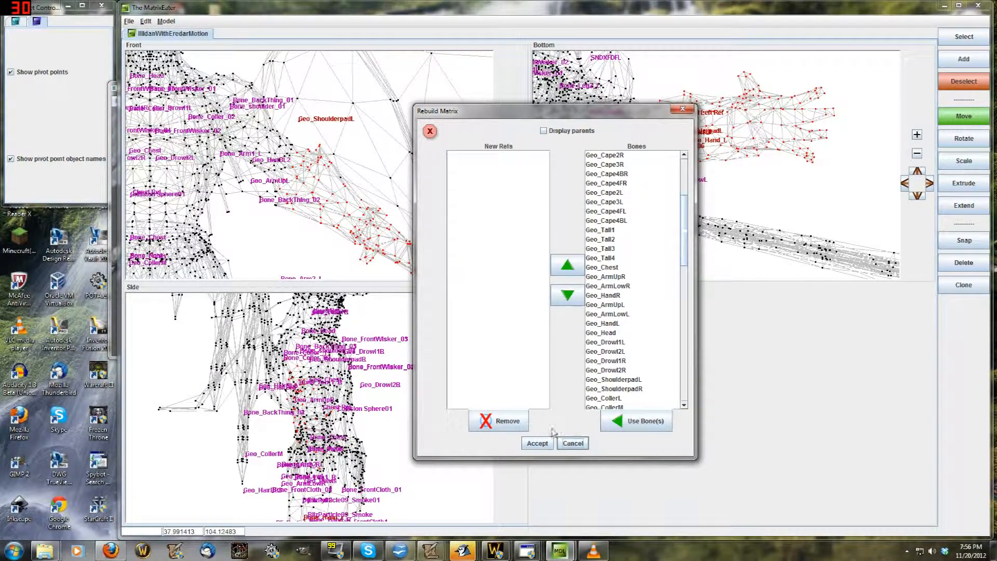
click(537, 442)
- Deselect the leftover upper arm vertices beside the left elbow, keeping the forearm and hand selected
scroll(309, 190, up, 3)
drag(305, 169, 322, 188)
scroll(324, 188, down, 2)
middle_drag(324, 188, 250, 125)
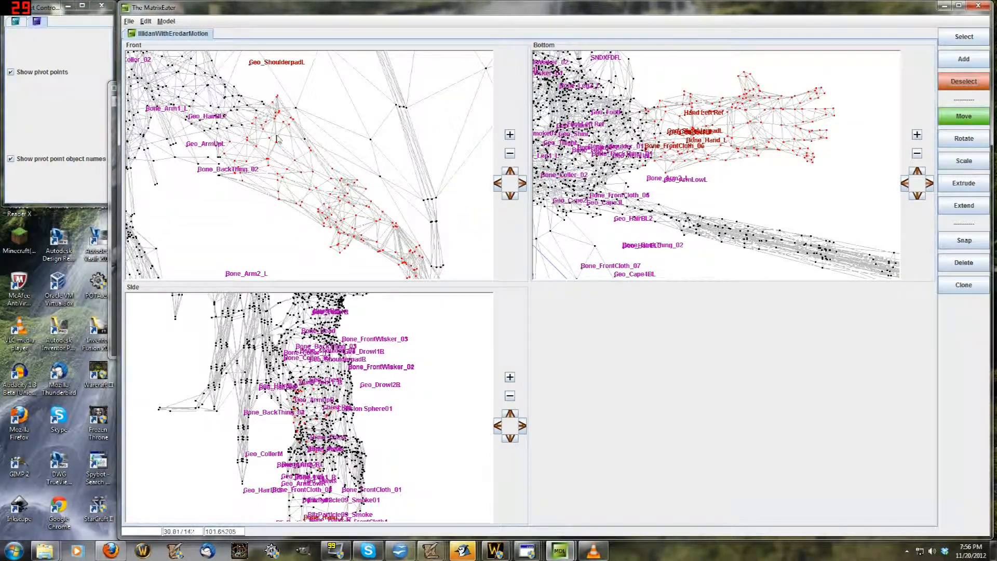
- Reassign the matrix of the selected left forearm and hand vertices to Geo_ArmLowL alone
right_click(292, 154)
click(310, 163)
drag(685, 203, 696, 359)
click(630, 317)
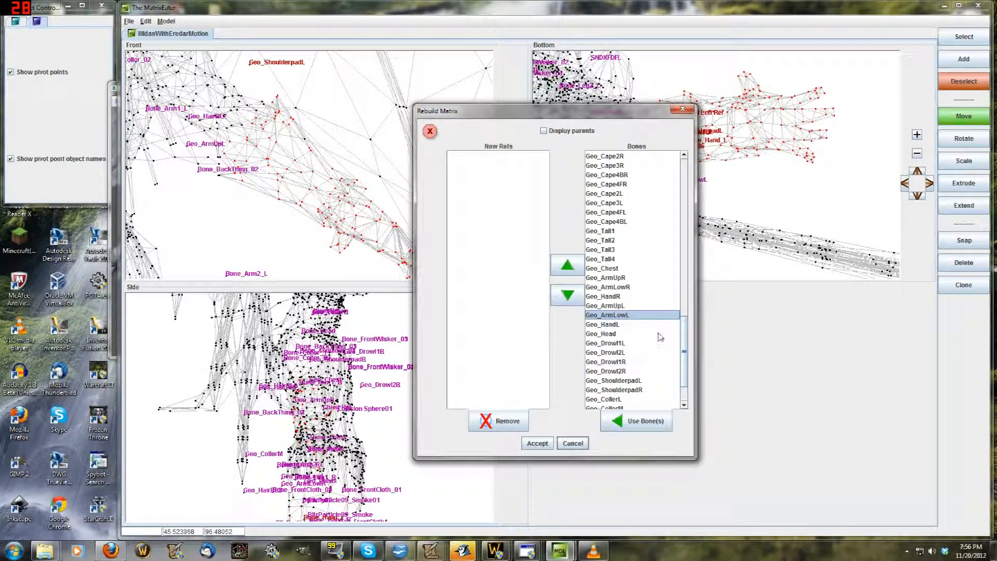
scroll(663, 338, down, 2)
drag(683, 343, 686, 336)
scroll(617, 297, up, 2)
scroll(626, 302, down, 2)
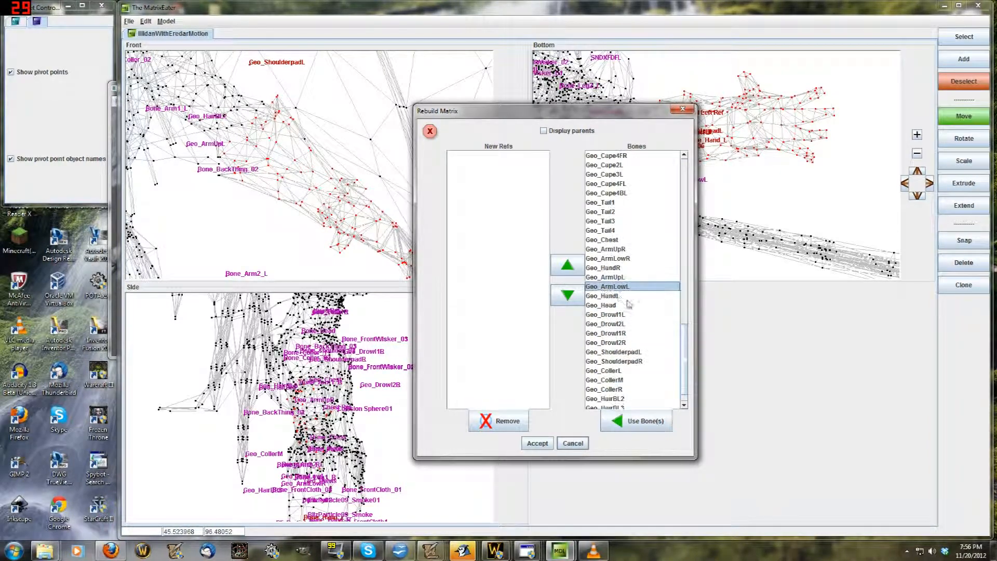
click(649, 421)
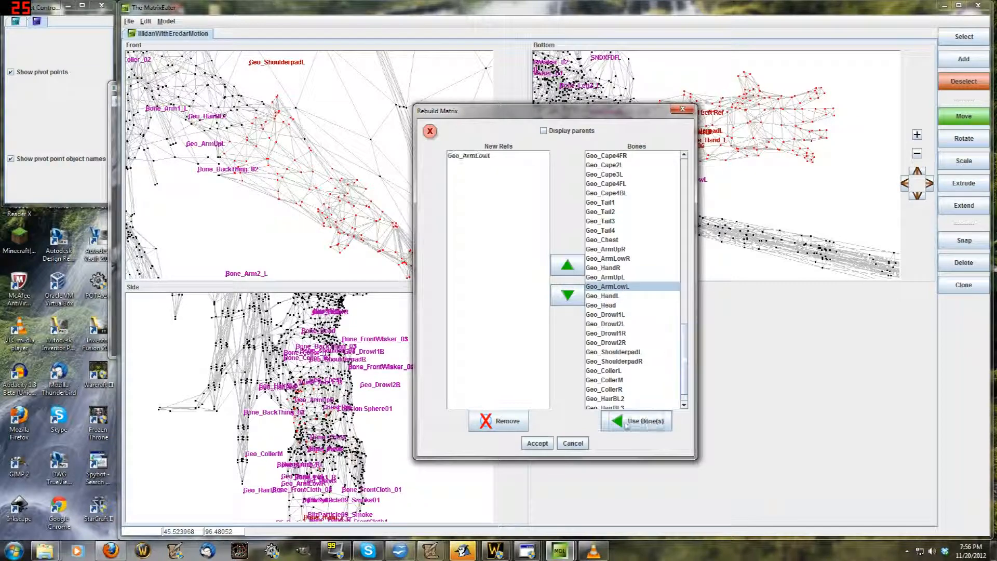
click(538, 443)
- Deselect the left forearm vertices and reassign the matrix of the remaining left hand vertices to Geo_HandL
drag(203, 83, 336, 201)
drag(173, 141, 314, 225)
middle_drag(378, 276, 324, 219)
right_click(324, 188)
click(345, 198)
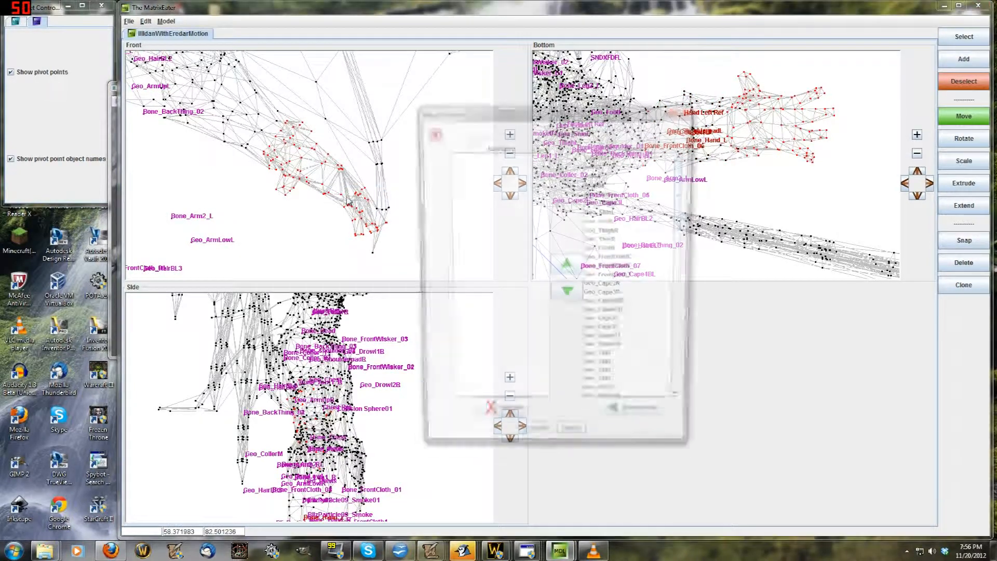
drag(679, 203, 682, 367)
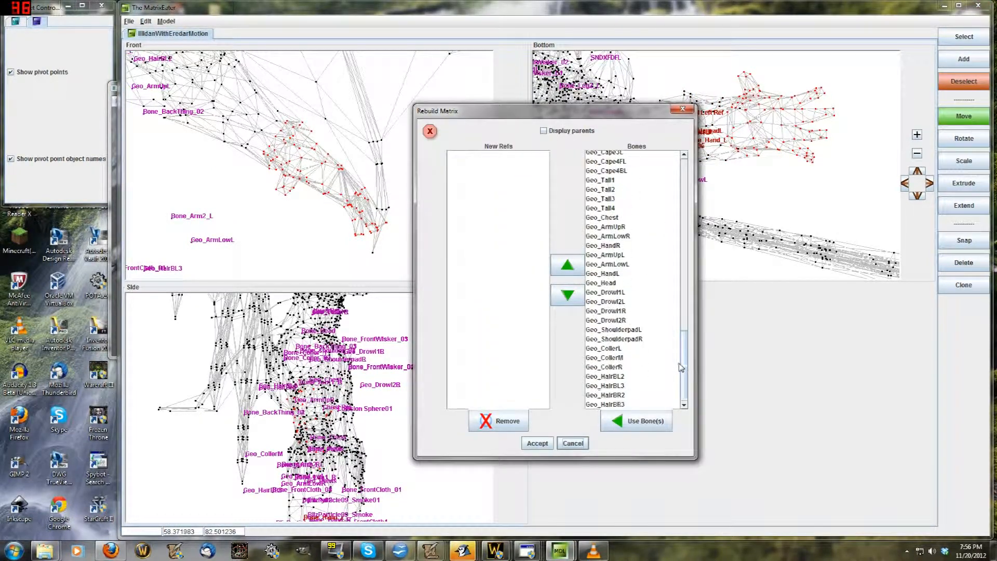
click(621, 273)
click(639, 421)
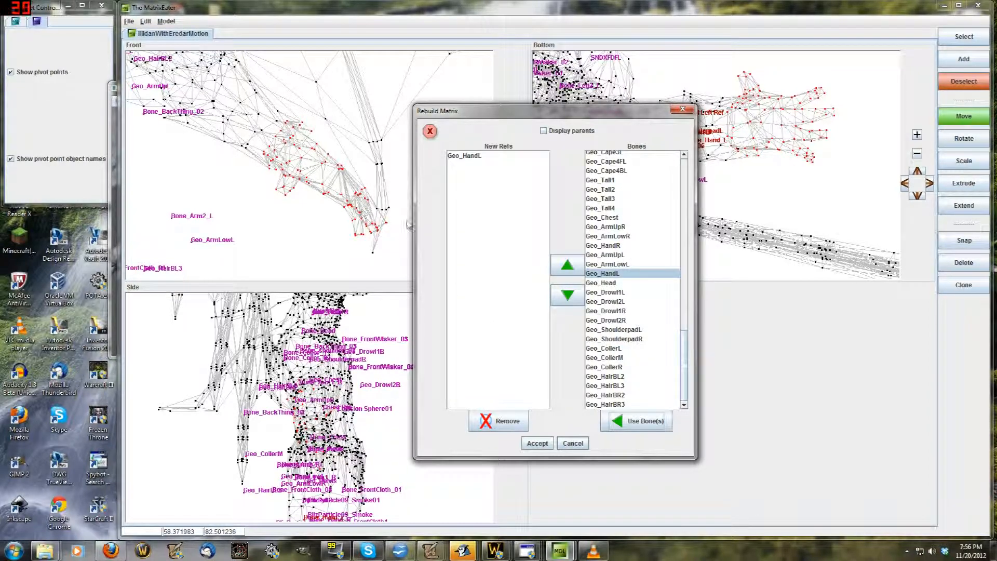
click(537, 443)
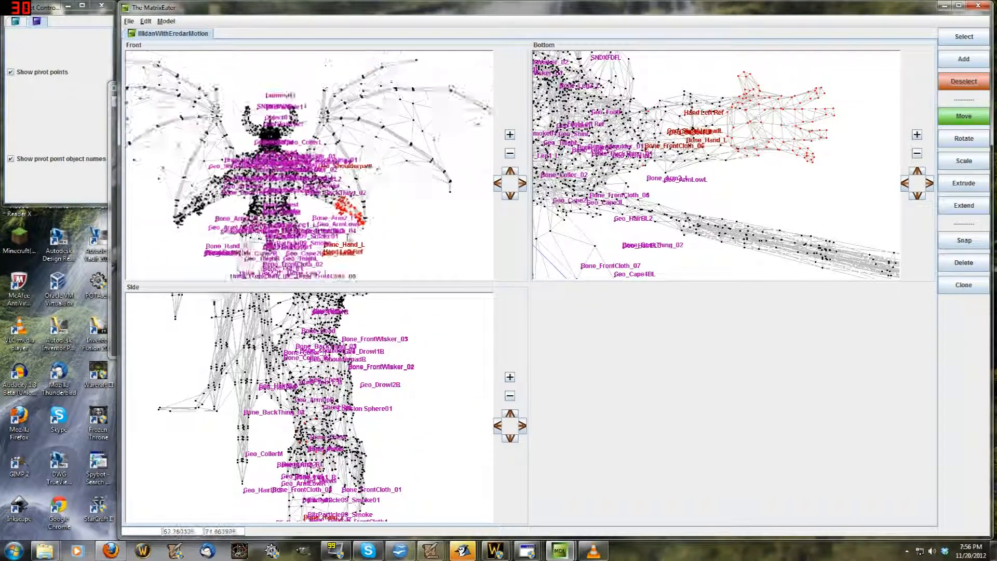
- Examine the vertices still selected beside the model's left lower leg and the bones around them
scroll(353, 215, up, 5)
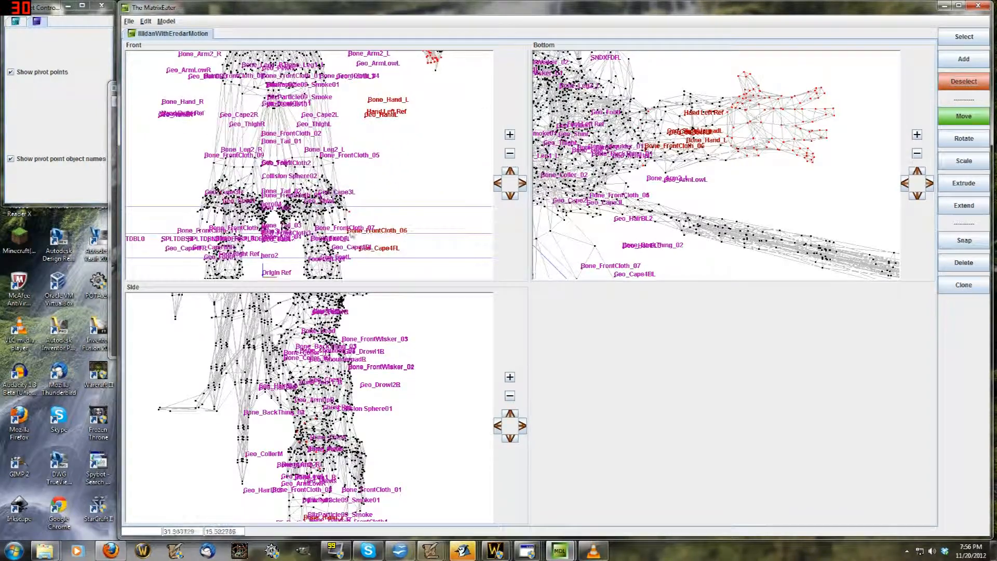
scroll(352, 213, up, 3)
middle_drag(385, 228, 372, 175)
scroll(372, 176, down, 6)
scroll(360, 179, up, 3)
scroll(360, 179, up, 2)
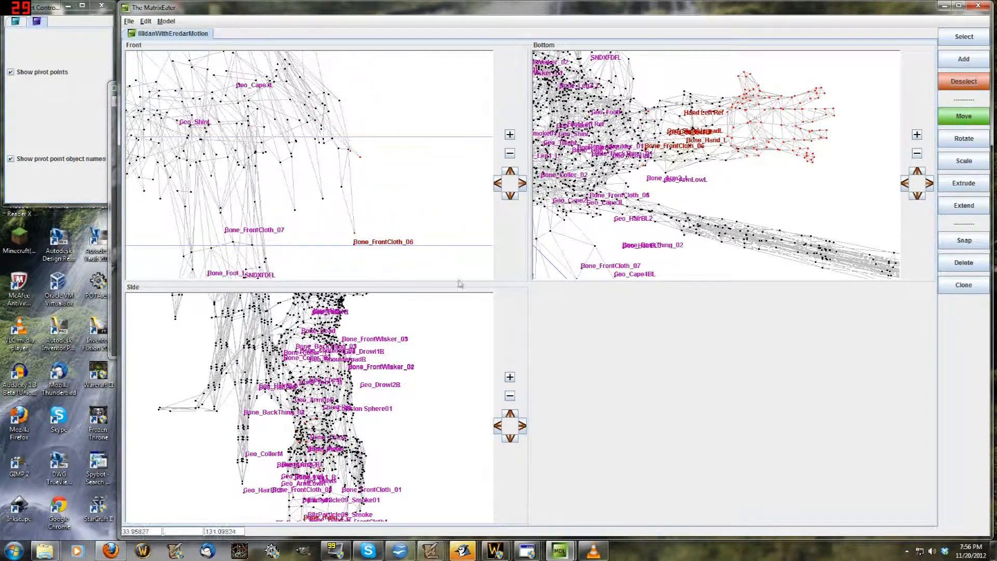
scroll(699, 137, up, 2)
scroll(311, 156, down, 5)
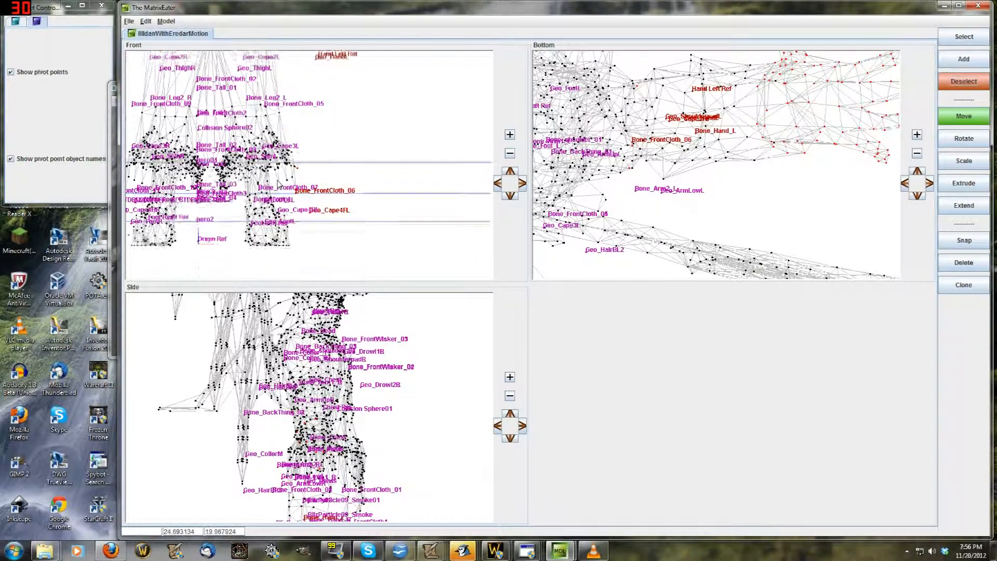
scroll(426, 194, up, 4)
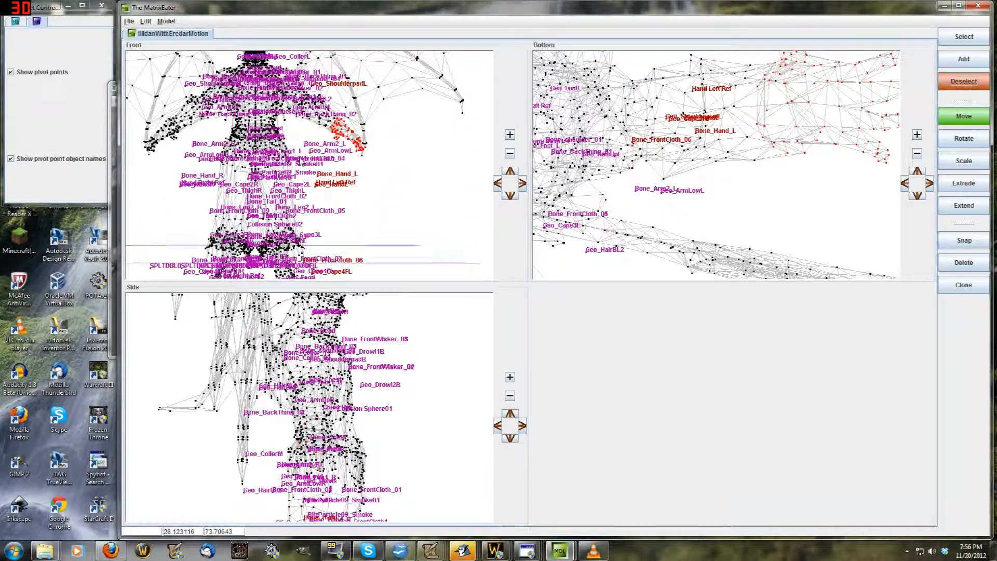
- Deselect the left hand vertices and reassign the matrix of the stray vertices beside the left shin to Geo_ShinL
middle_drag(369, 238, 362, 138)
scroll(317, 218, up, 7)
scroll(307, 217, down, 2)
middle_drag(298, 218, 334, 215)
right_click(391, 184)
click(407, 188)
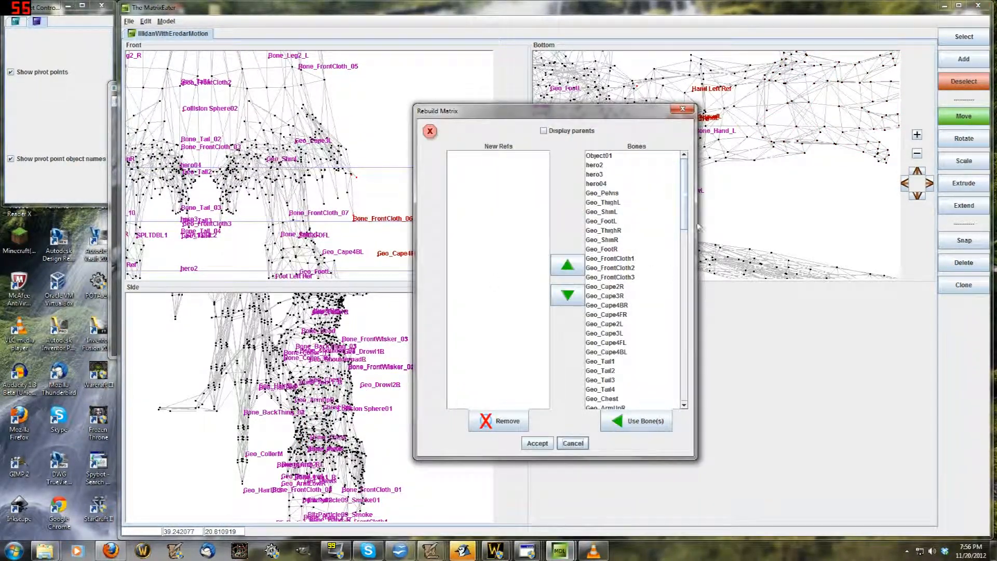
click(603, 211)
click(637, 421)
click(537, 443)
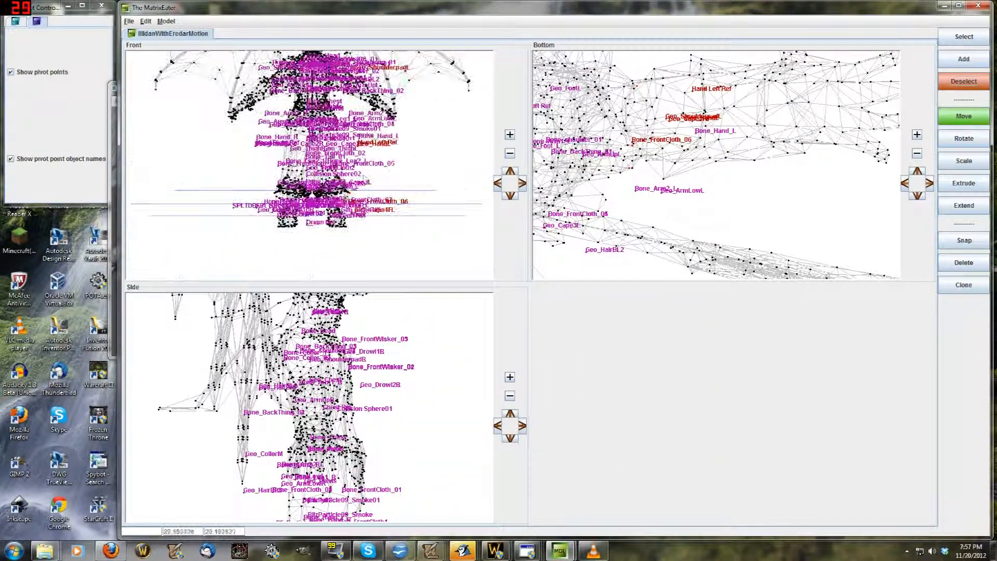